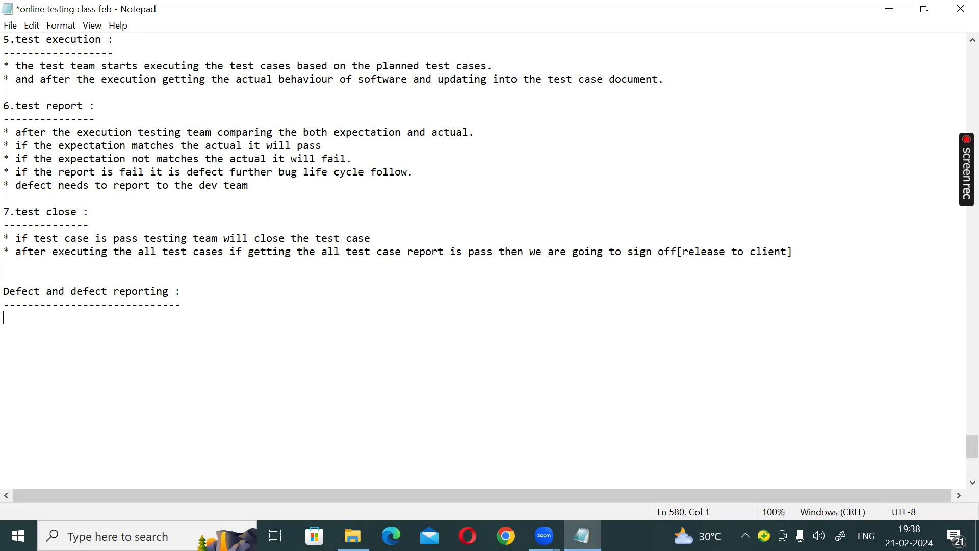
Under "Defect and defect reporting", write "if any actual result was not matching to the expectation then"
type("if ")
type("any ")
type("expected")
key("BackSpace")
key("BackSpace")
key("BackSpace")
key("BackSpace")
key("BackSpace")
key("BackSpace")
key("BackSpace")
key("BackSpace")
type("ctual result was")
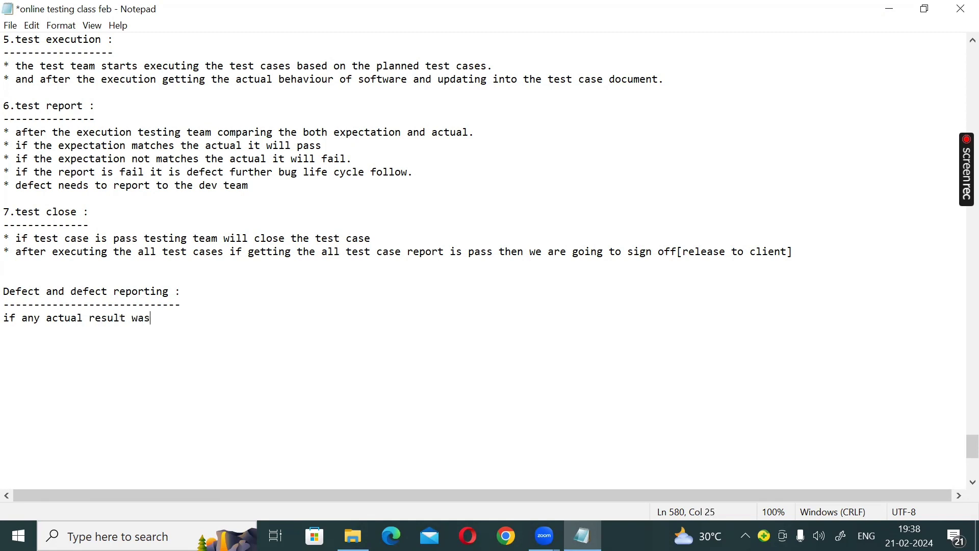
type(" not matching to th")
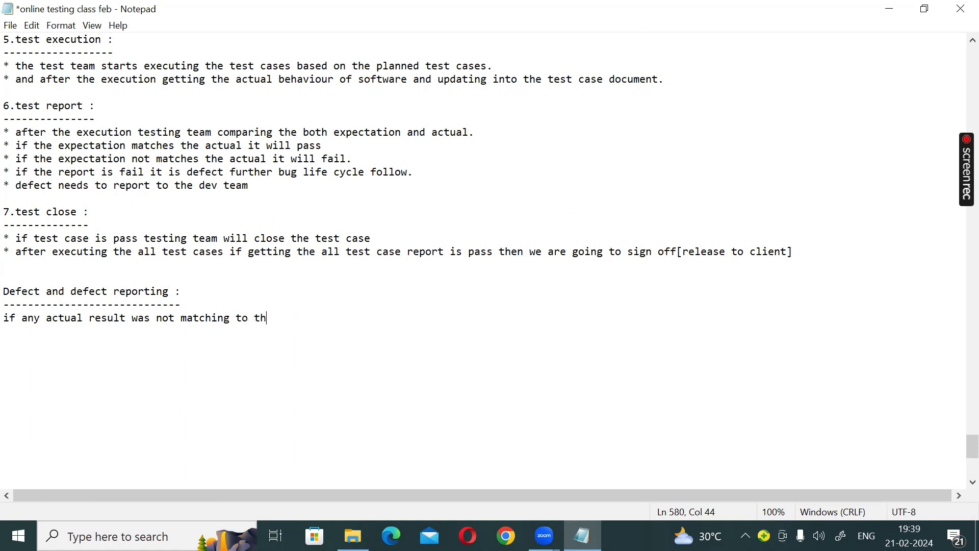
type("e expectation then")
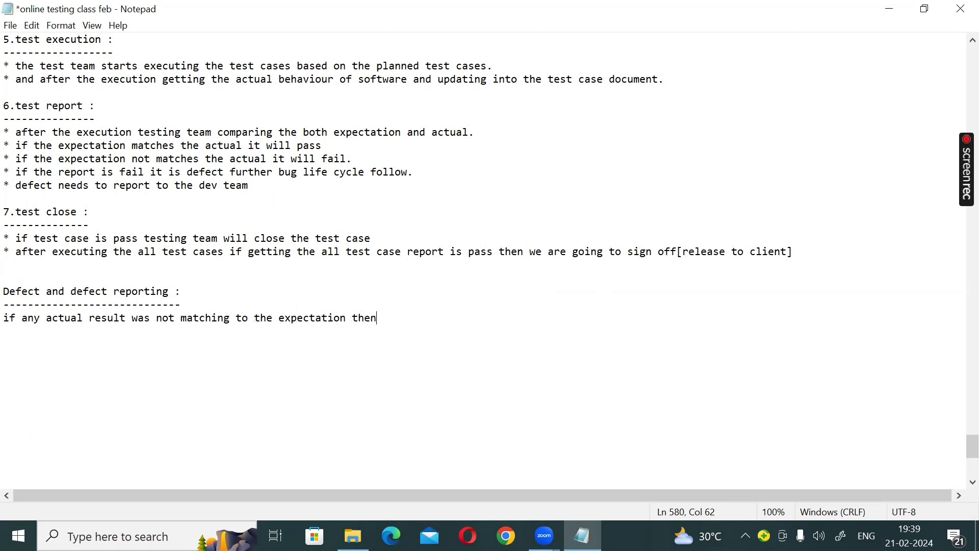
Complete the defect definition with "that report is known as fail that failed test case is known as defect."
type(" that report is known as ")
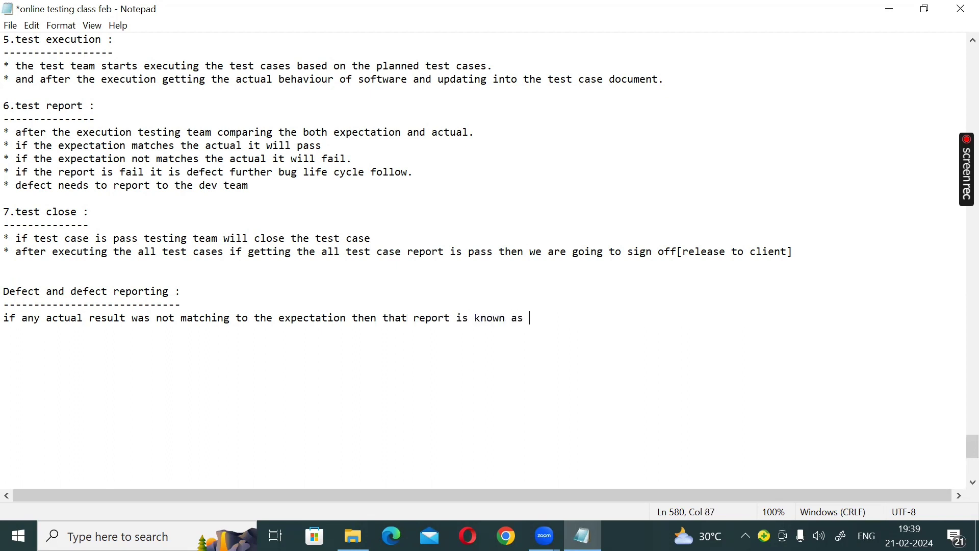
type("fail that failed test cs")
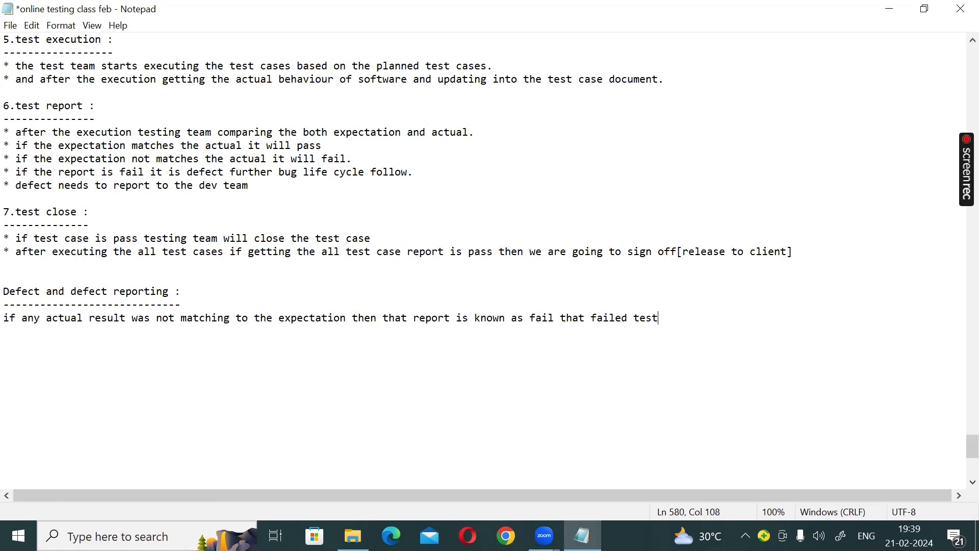
key("BackSpace")
type("ase is known as def")
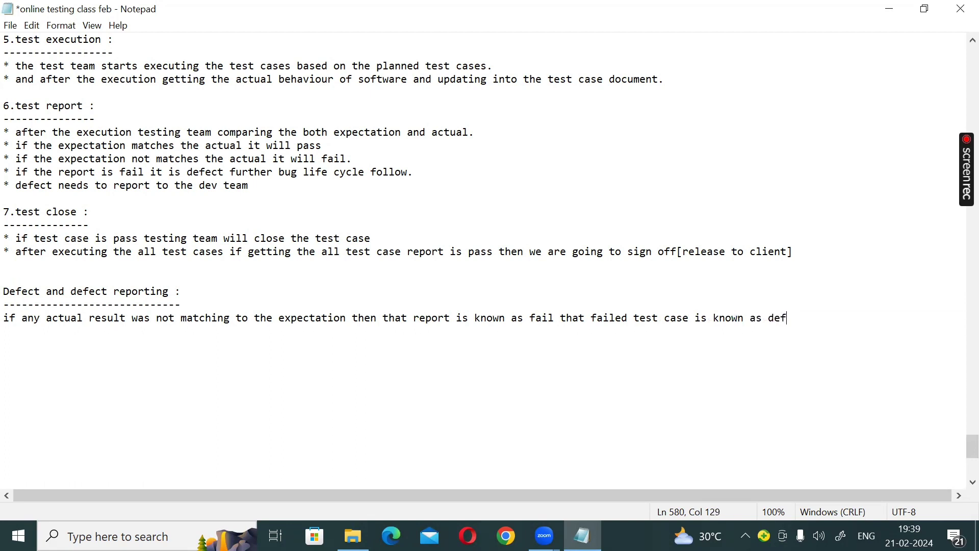
type("ect.")
Minimize the open windows, open the TESTING DOC workbook from the desktop, dismiss the Office activation wizard and show the workbook full screen
left_click(891, 9)
left_click(879, 10)
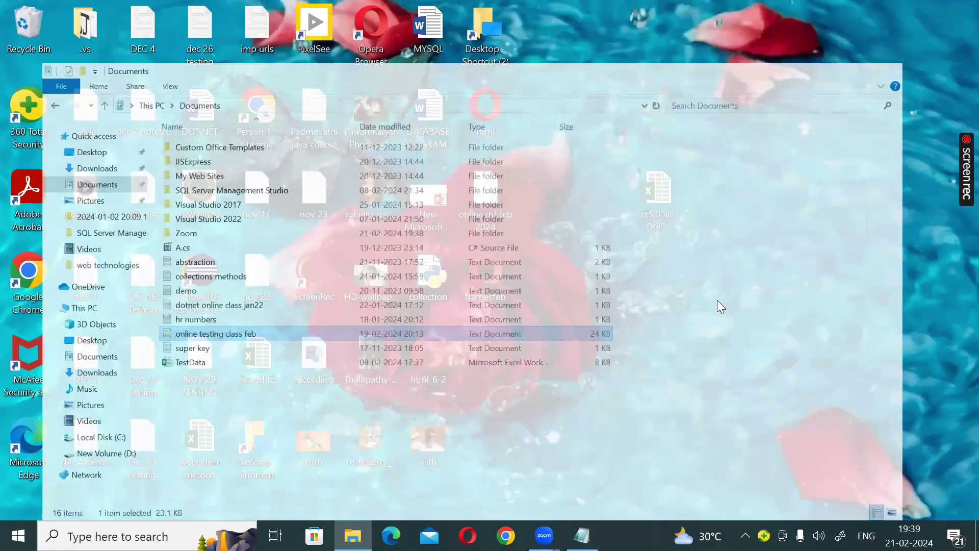
double_click(664, 202)
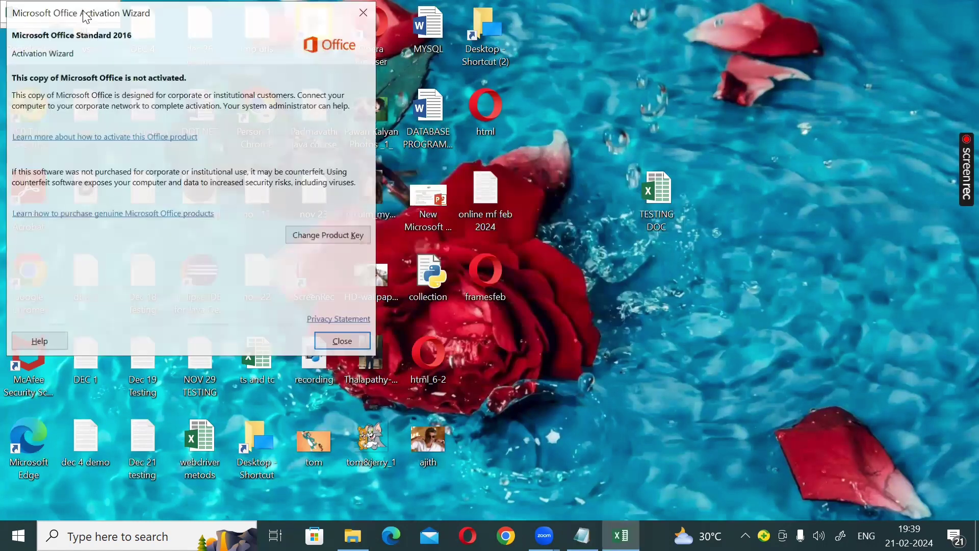
left_click(373, 12)
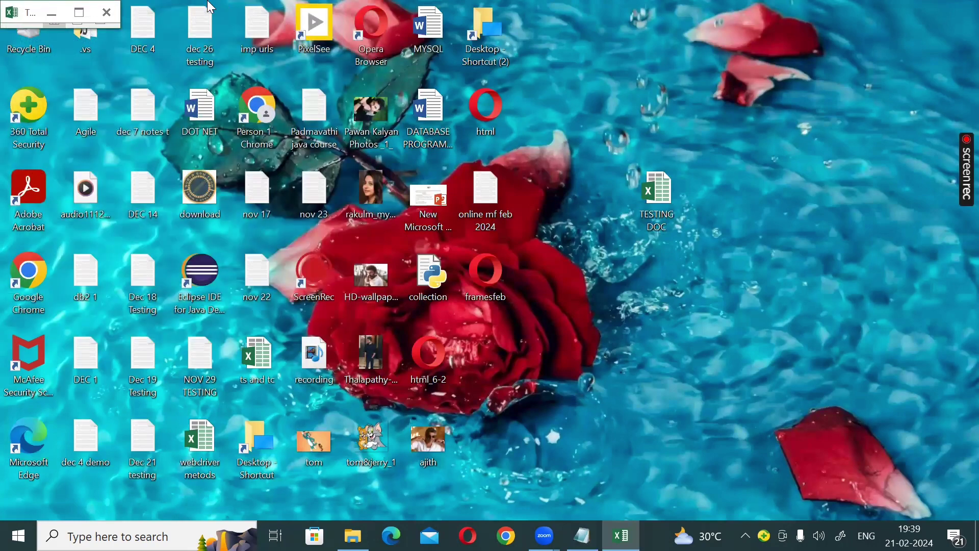
left_click(91, 17)
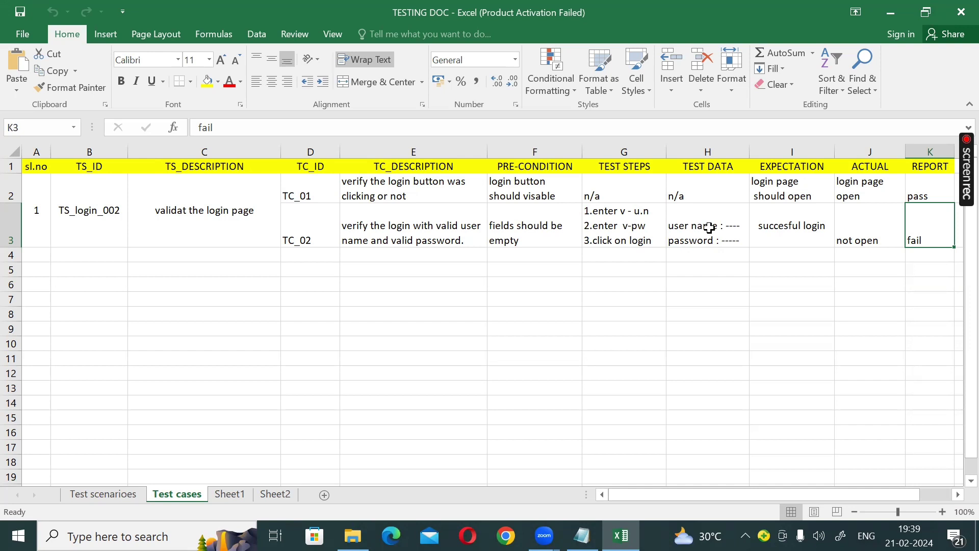
Compare TC_02's expected and actual results and highlight its "fail" report cell in red with centred text
left_click(782, 233)
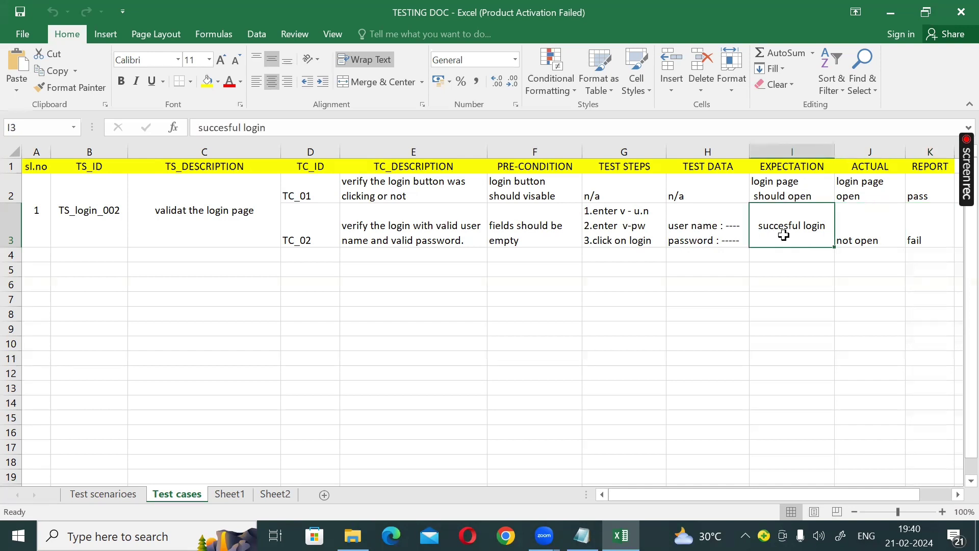
left_click(864, 228)
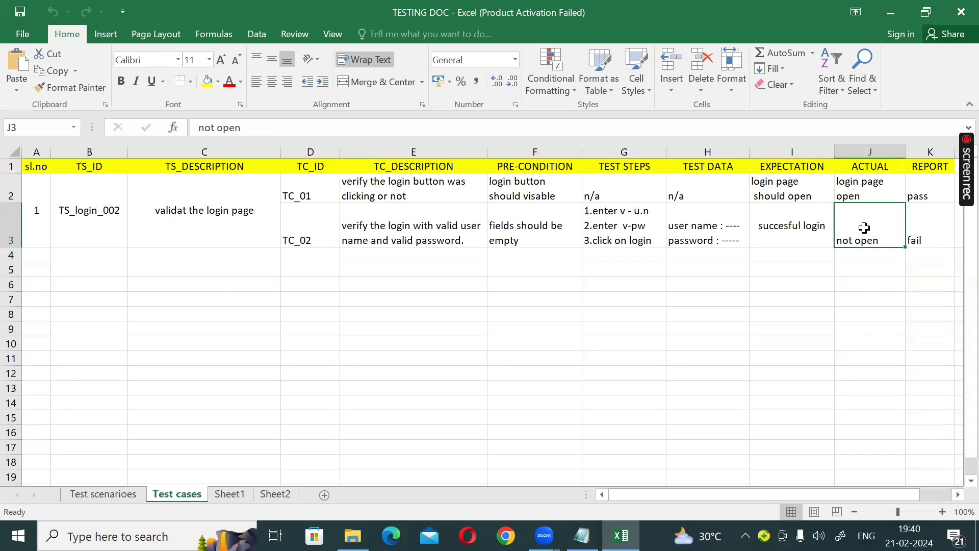
left_click(808, 224)
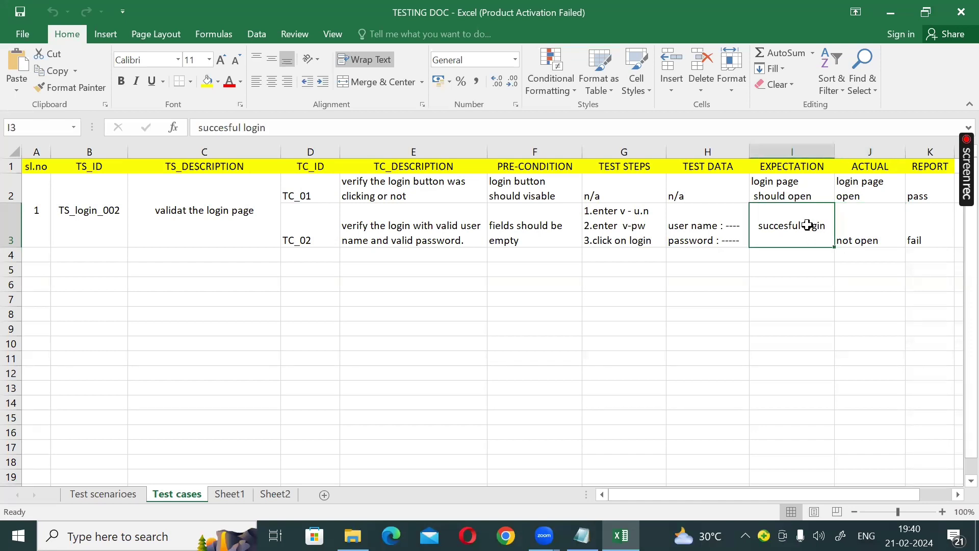
left_click(870, 240)
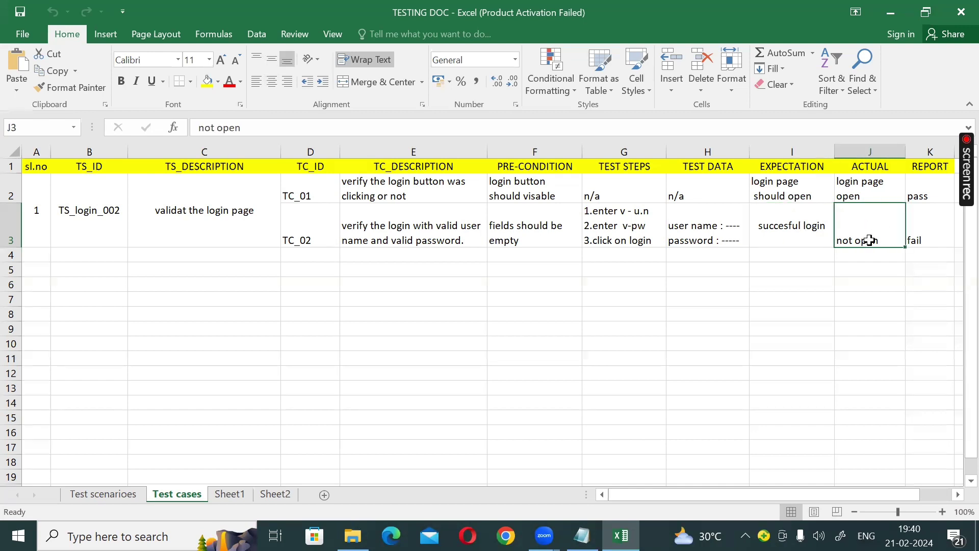
left_click(924, 237)
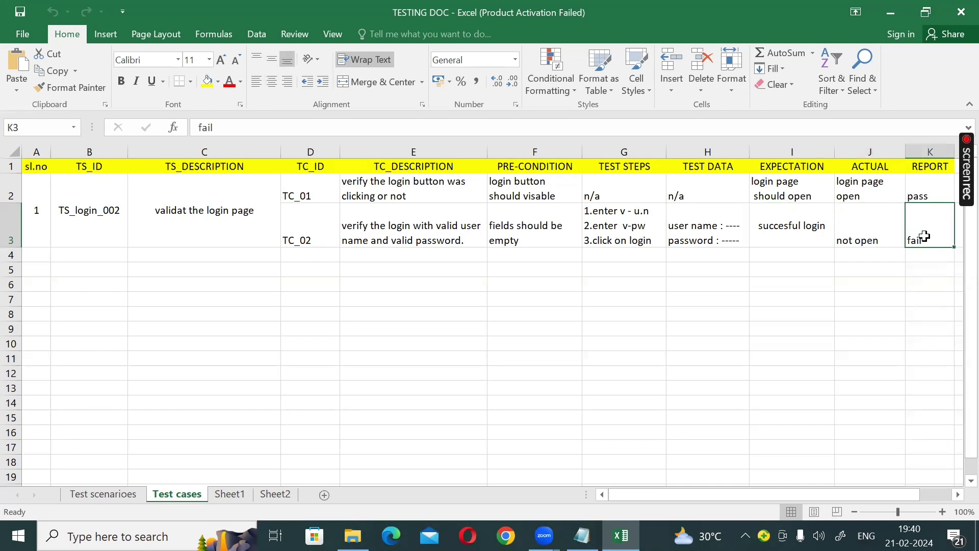
left_click(218, 82)
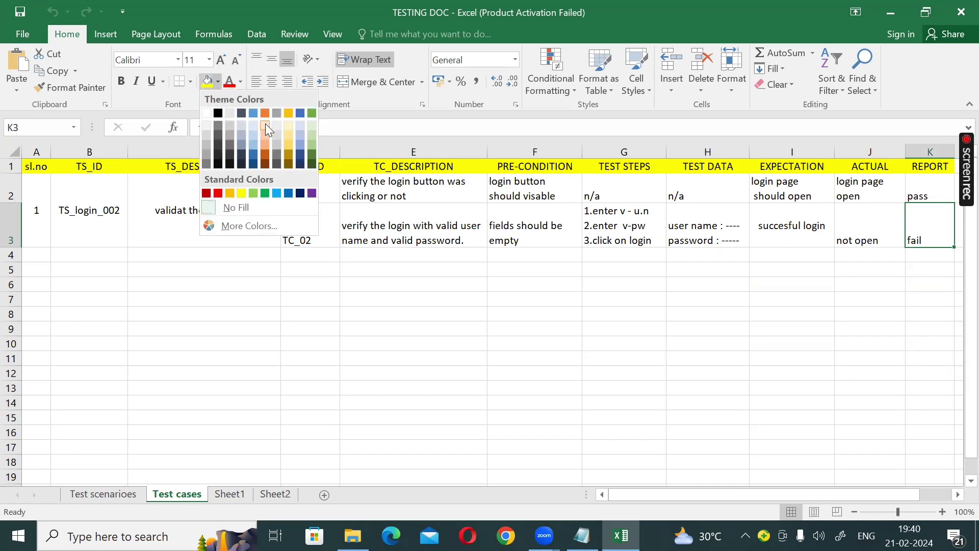
left_click(219, 192)
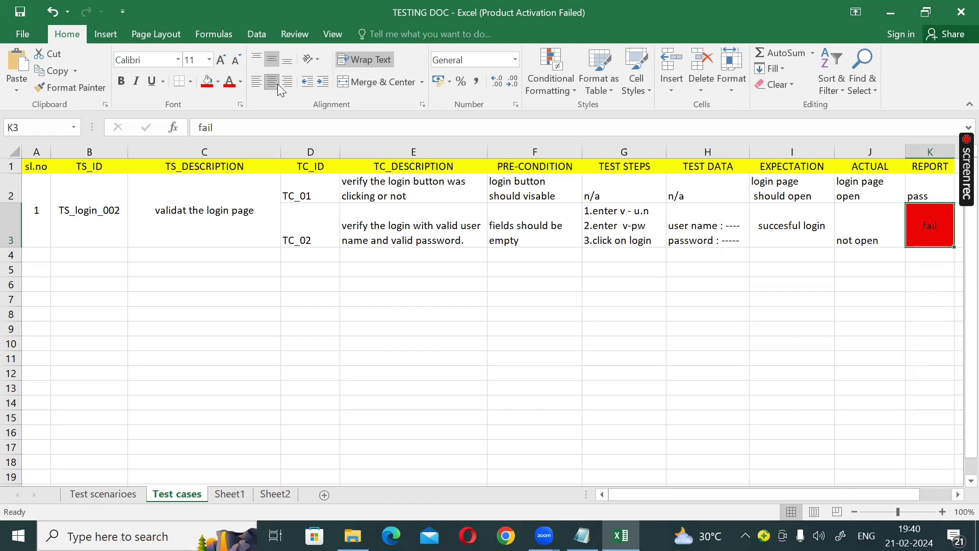
Return to Notepad and add, after a blank line, "after finding the defect we need to update the defect status to developeres"
left_click(889, 6)
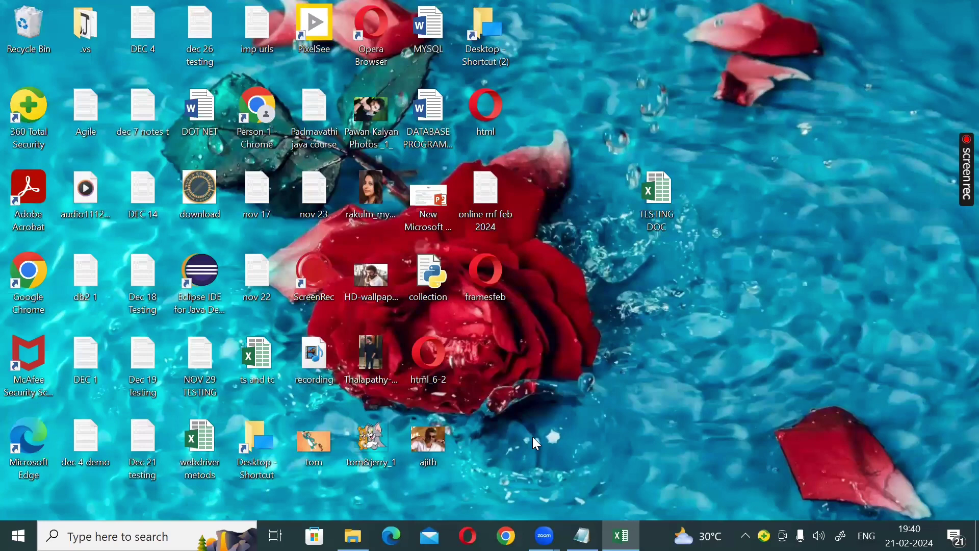
key("alt+Tab")
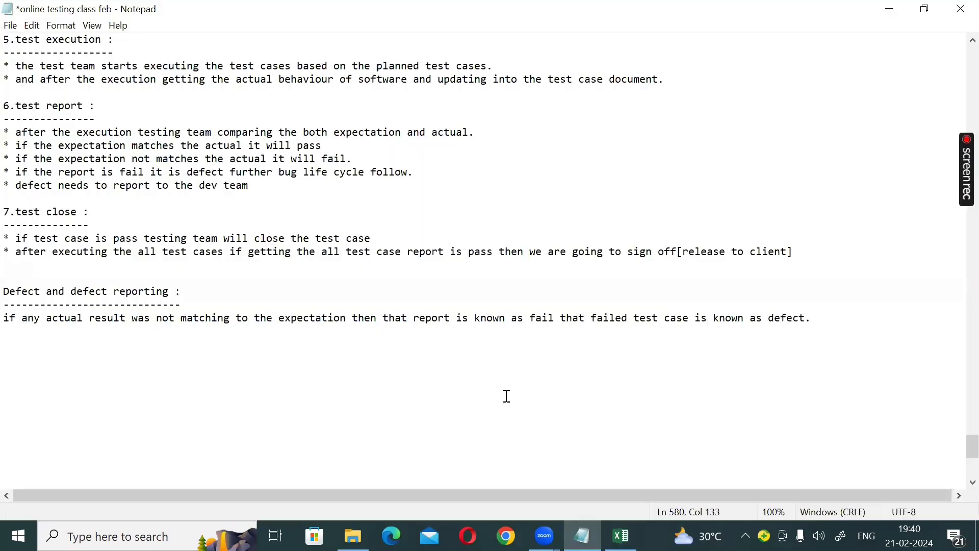
type("o")
key("BackSpace")
key("Return")
key("Return")
type("after finding the defect ")
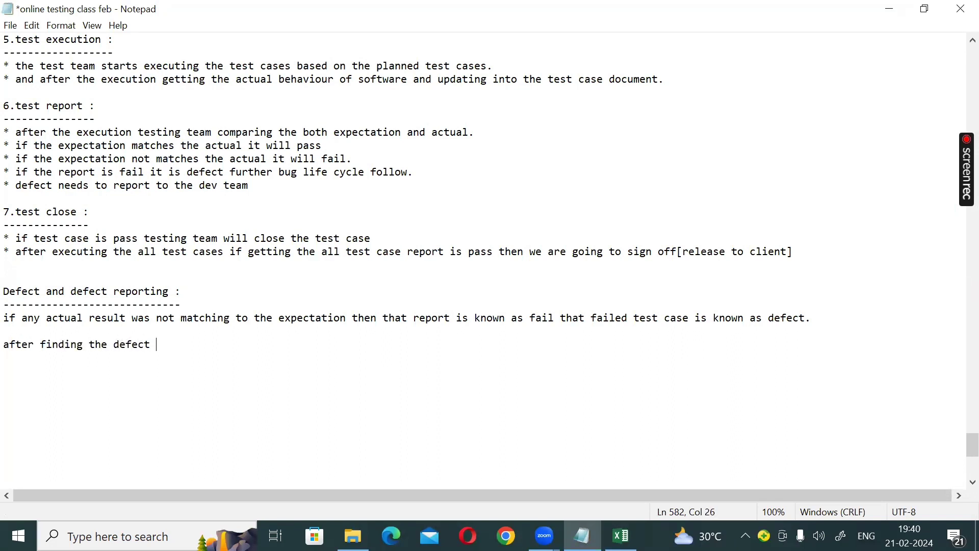
type("we need to update t")
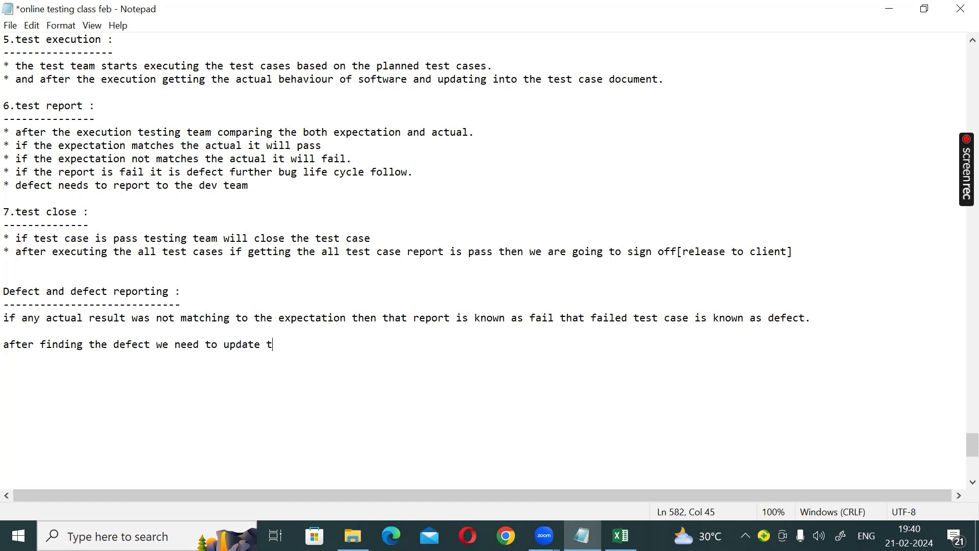
type("he defect status to")
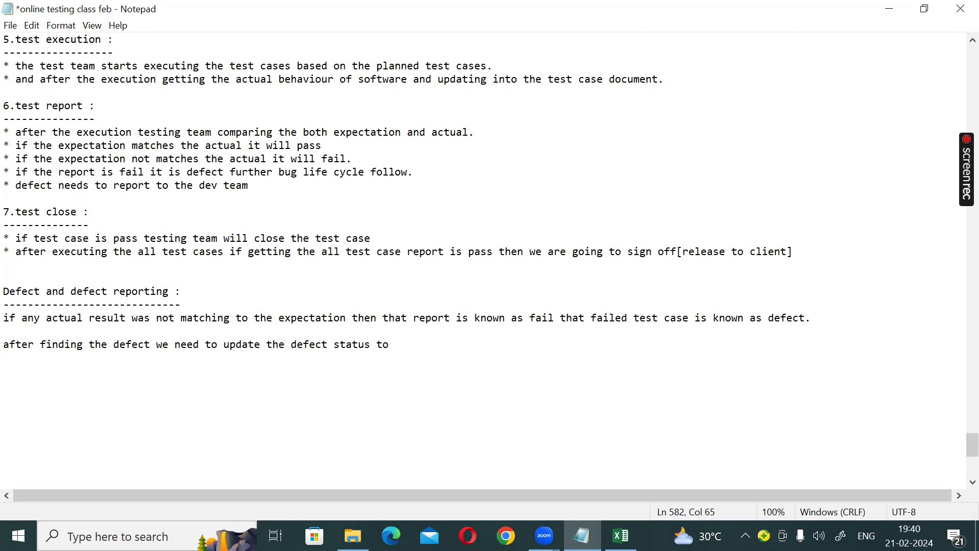
type(" developeres")
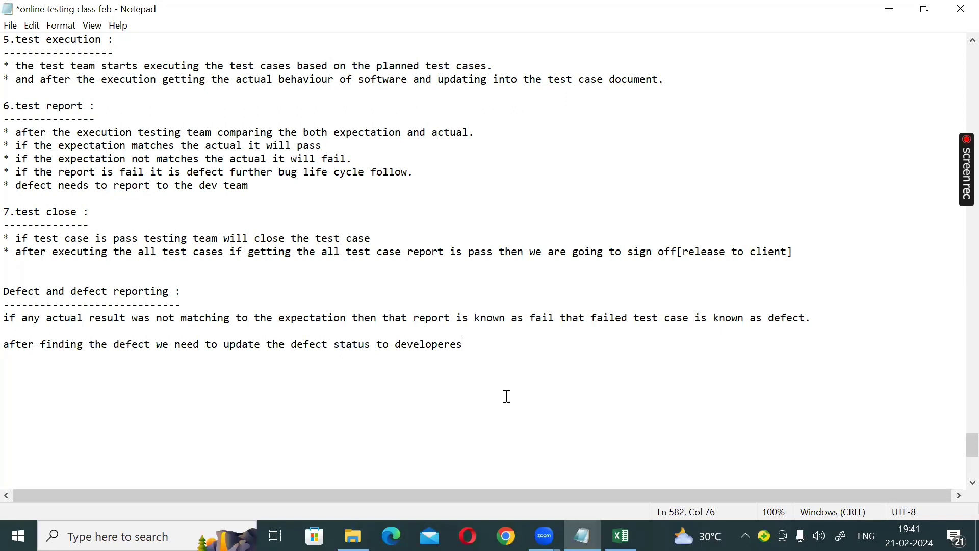
Add a separate paragraph reading "sending the defect to developer is known as defect reporting."
key("Return")
key("Return")
type("send")
type("en")
type("d")
key("BackSpace")
key("BackSpace")
key("BackSpace")
type("ing the defect ")
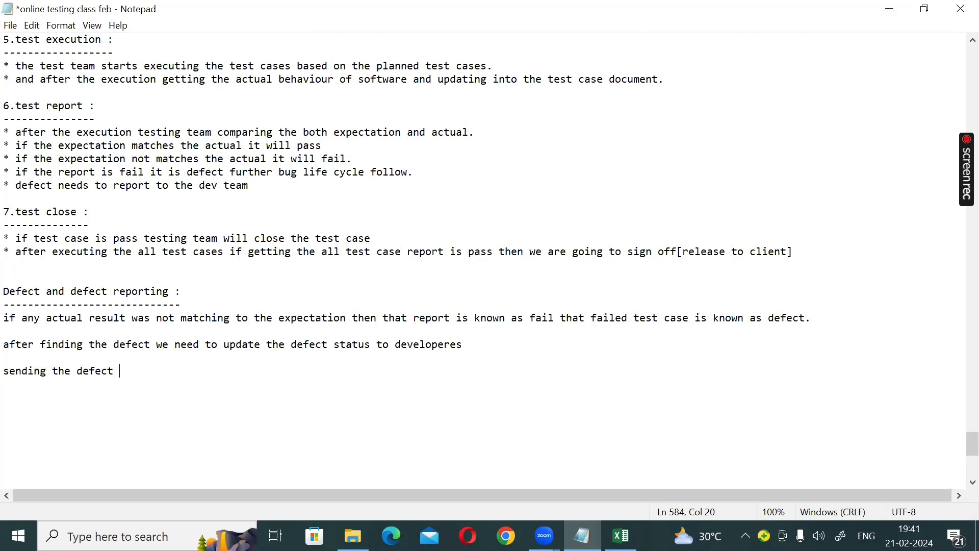
type("to developer is ")
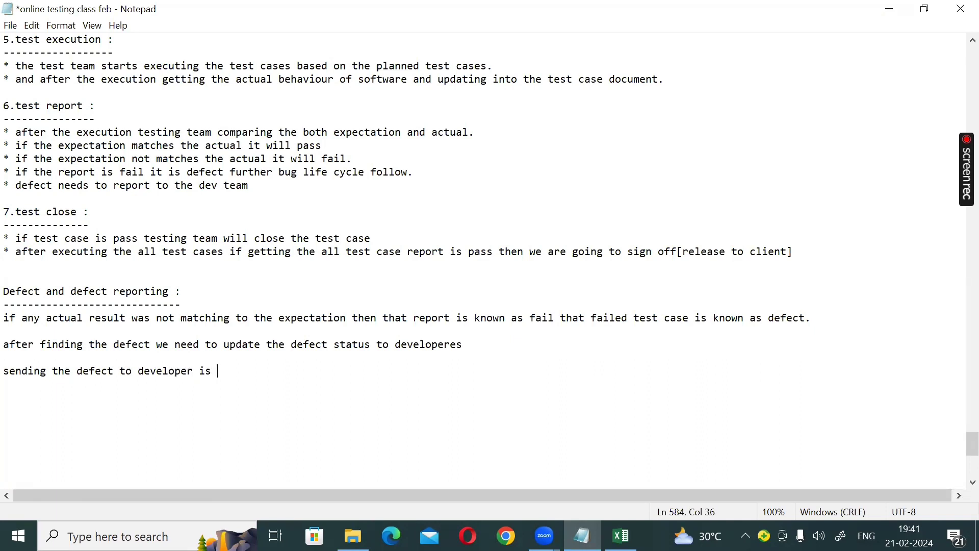
type("known as defect rep")
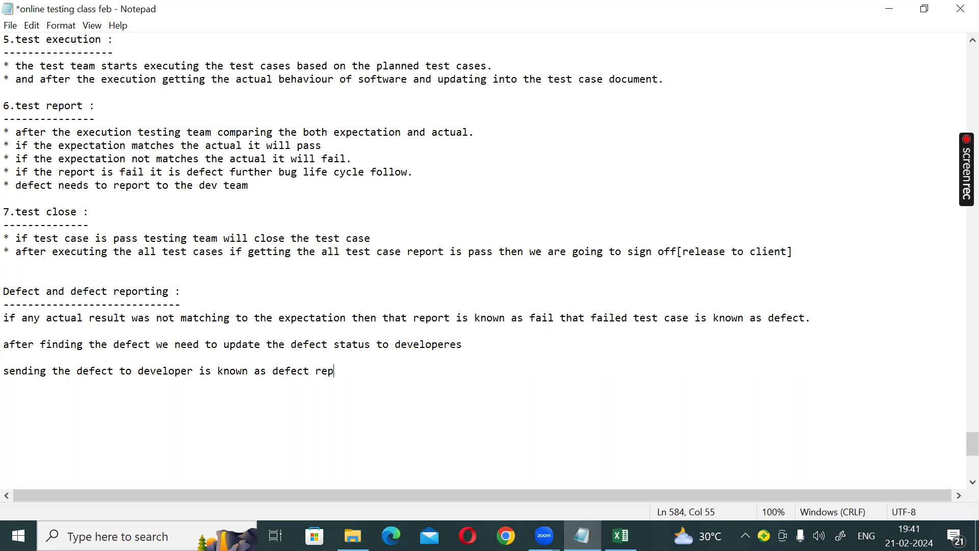
type("orting.")
After another blank line, write "defect reporting was follows through defect management tools"
key("Return")
key("Return")
type("defect ")
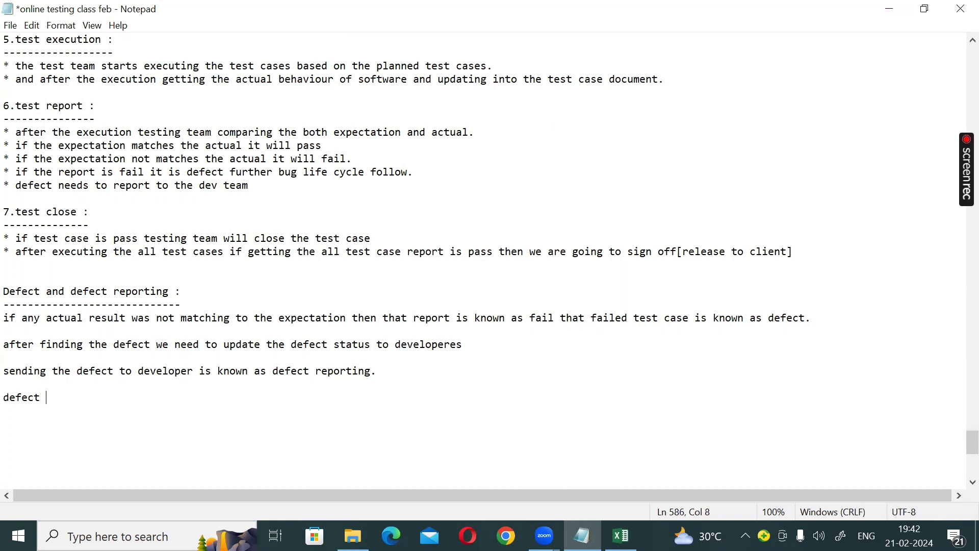
type("reporting wa")
key("BackSpace")
type("as follows")
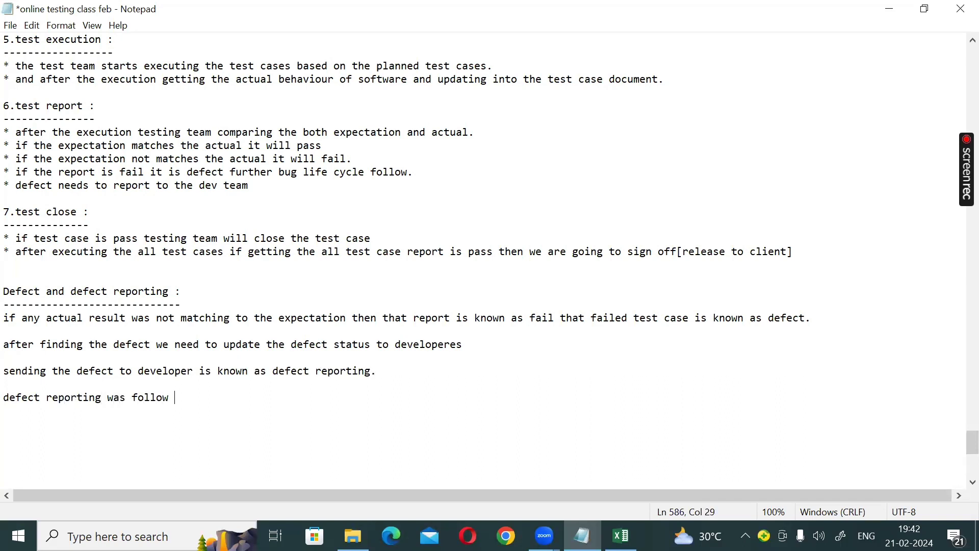
key("BackSpace")
type("s tho")
key("BackSpace")
type("rough defect ")
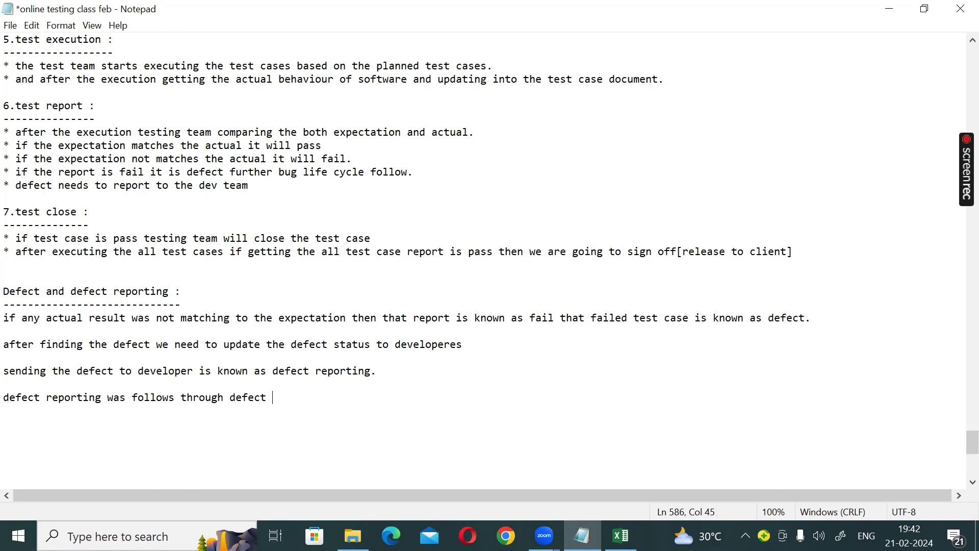
type("management tools o")
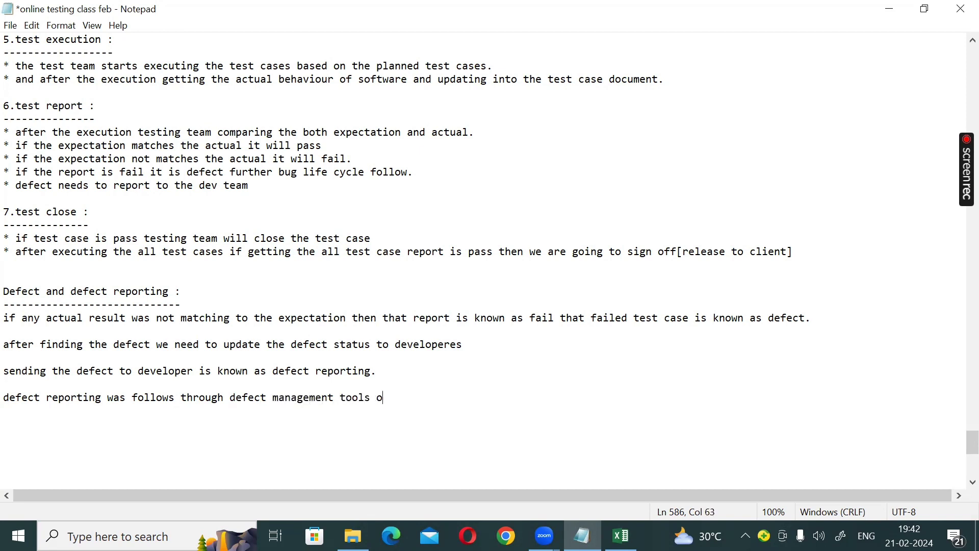
Extend the sentence about defect management tools with "/ defect log"
type("r def")
key("BackSpace")
key("BackSpace")
key("BackSpace")
key("BackSpace")
key("BackSpace")
key("BackSpace")
type("/ defect log")
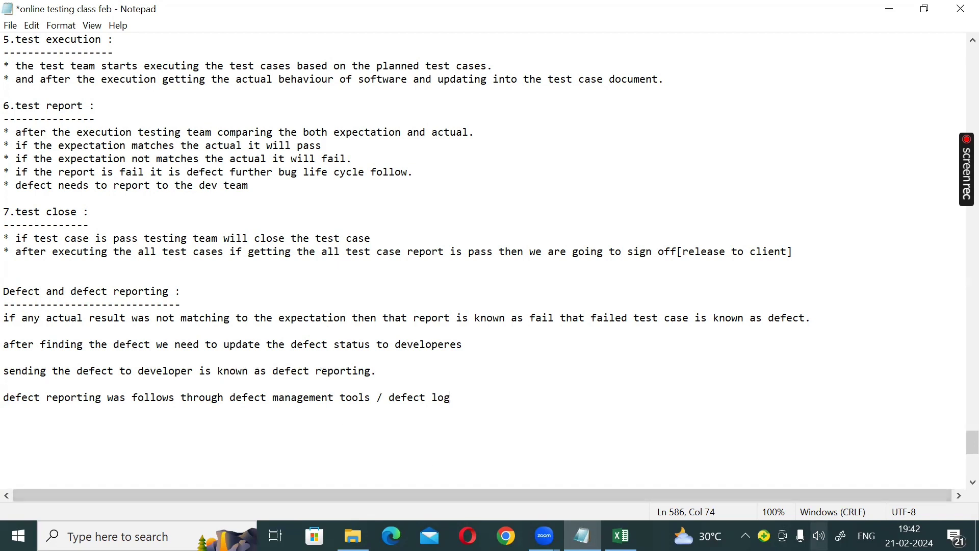
Set the computer's speaker volume to 99 and return to the notes
left_click(819, 536)
left_click(927, 498)
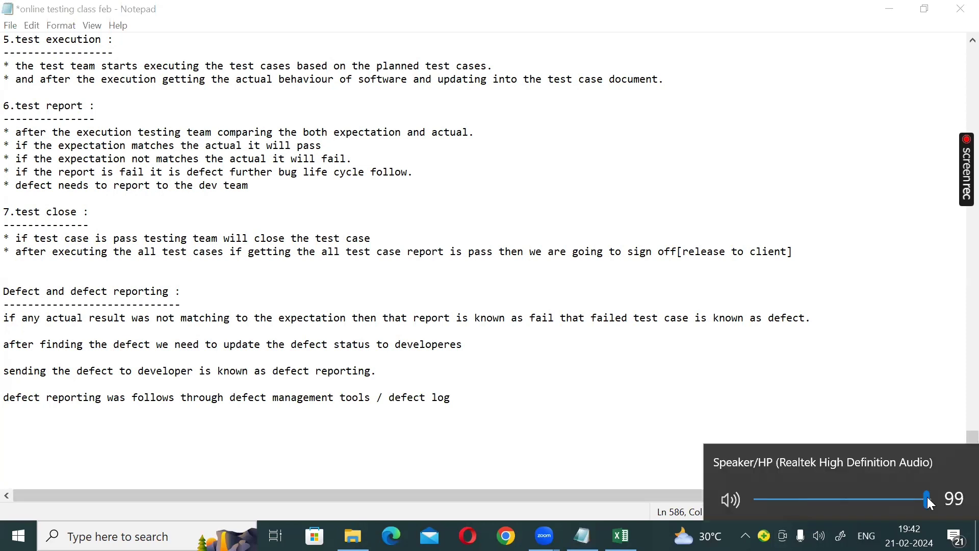
left_click(914, 388)
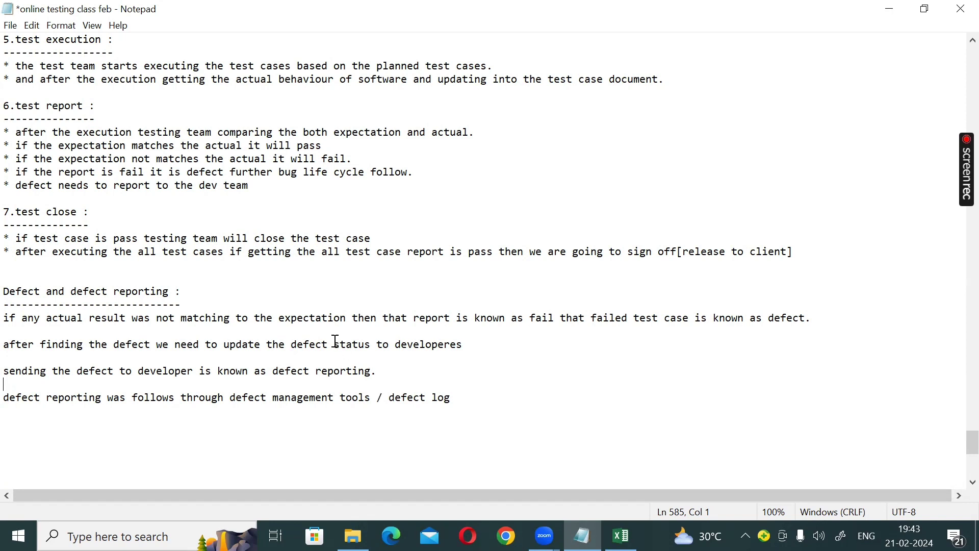
Look at the failed login test case in the TESTING DOC workbook and return to the notes
scroll(334, 340, "down", 1)
scroll(324, 314, "down", 2)
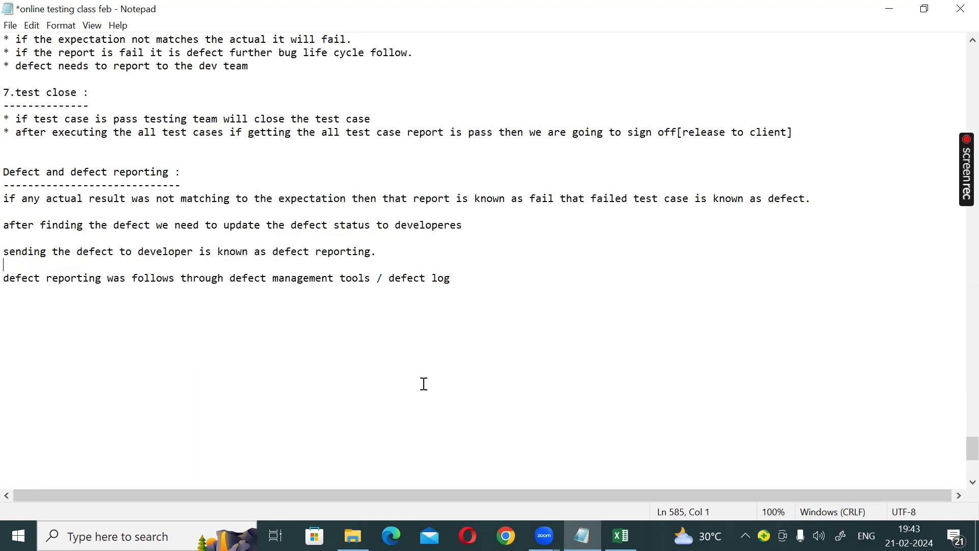
mouse_move(621, 535)
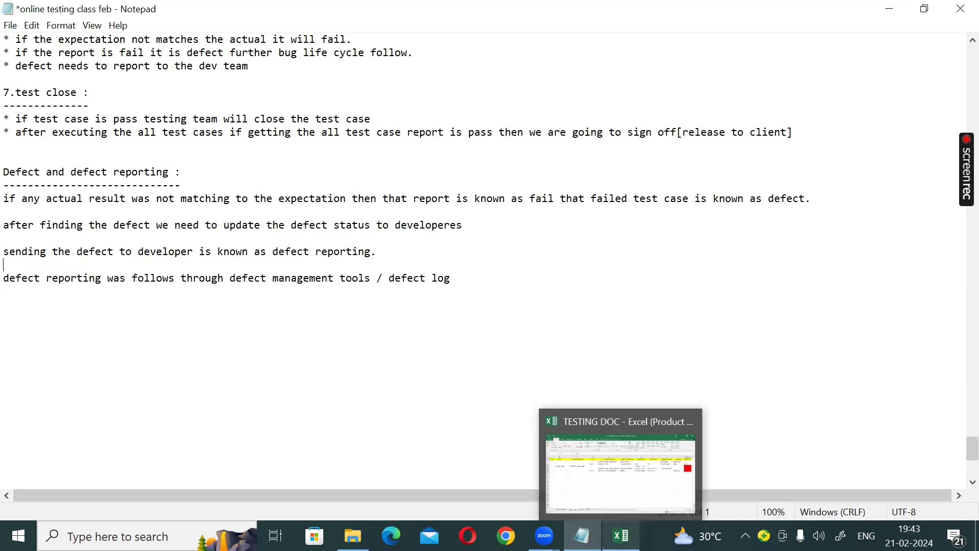
left_click(621, 447)
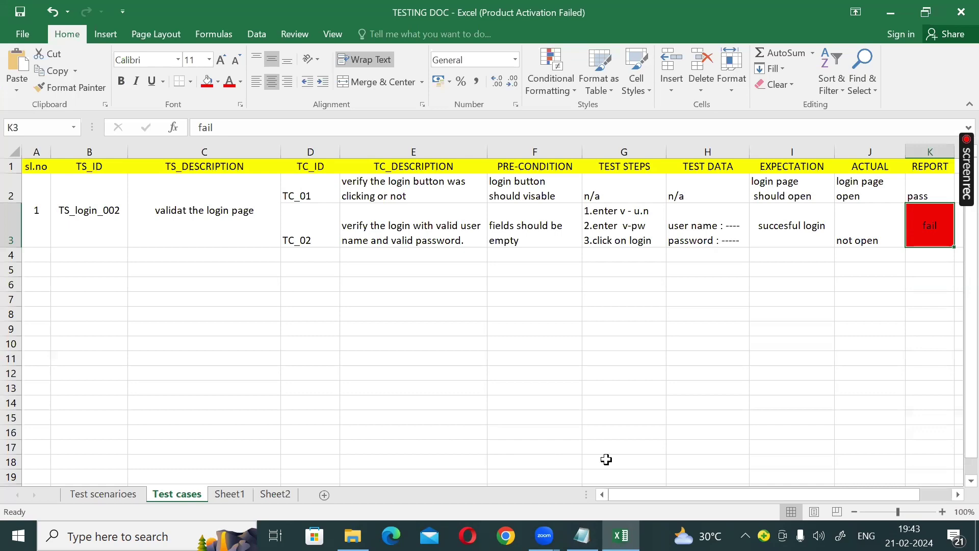
left_click(890, 11)
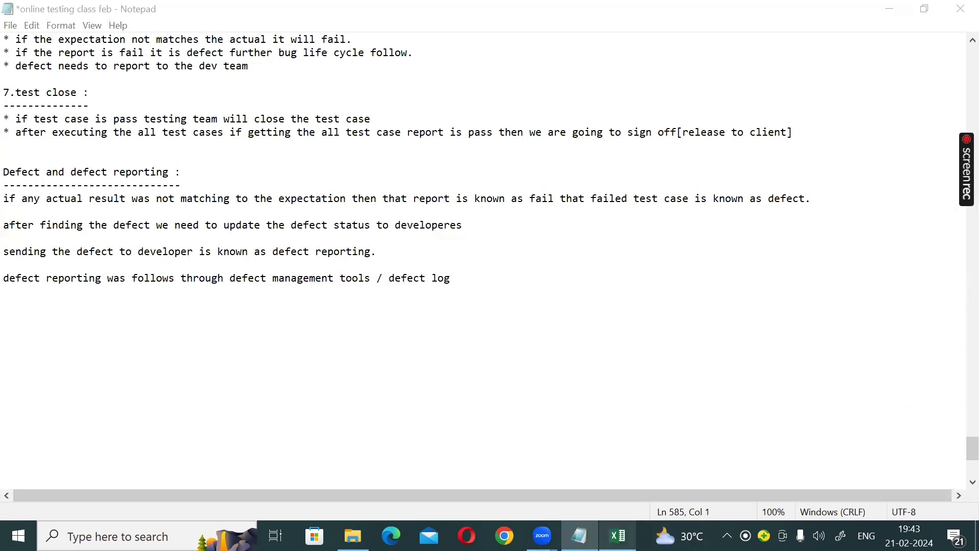
Switch to the TESTING DOC workbook in Excel and add a new sheet named "Defect log"
left_click(617, 536)
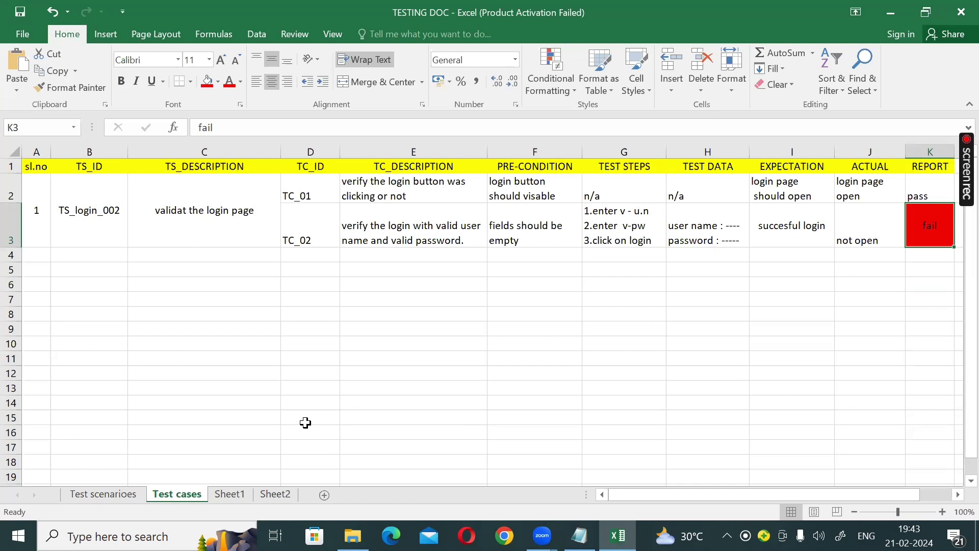
left_click(324, 495)
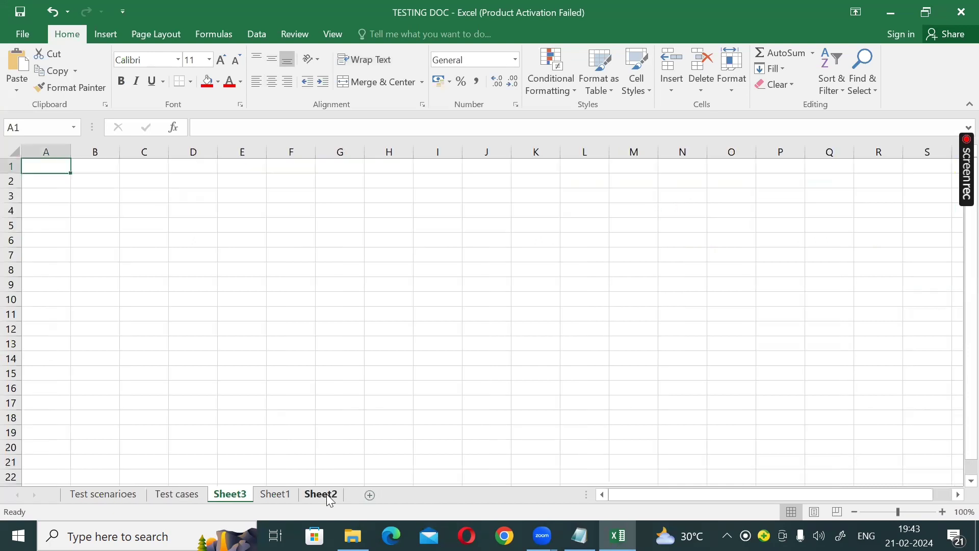
double_click(238, 494)
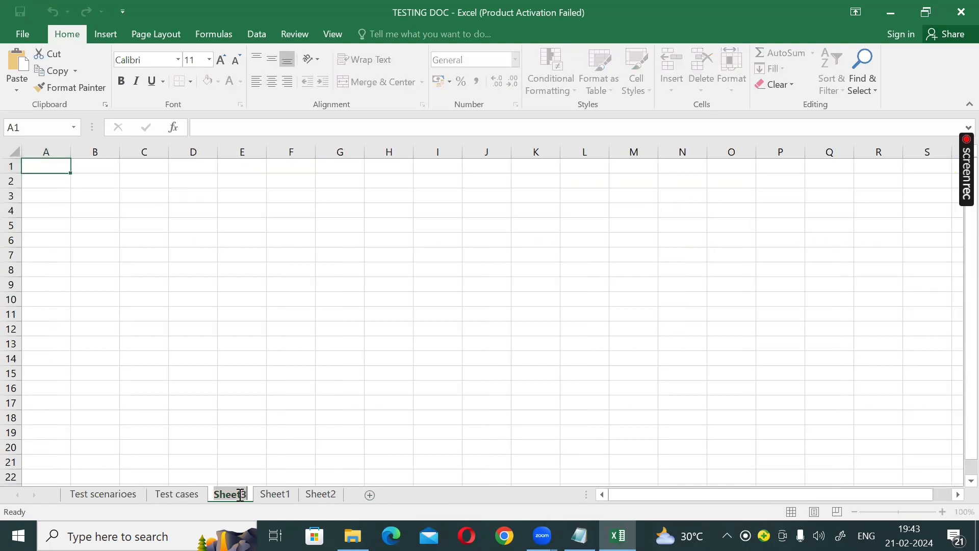
key("BackSpace")
type("Defect")
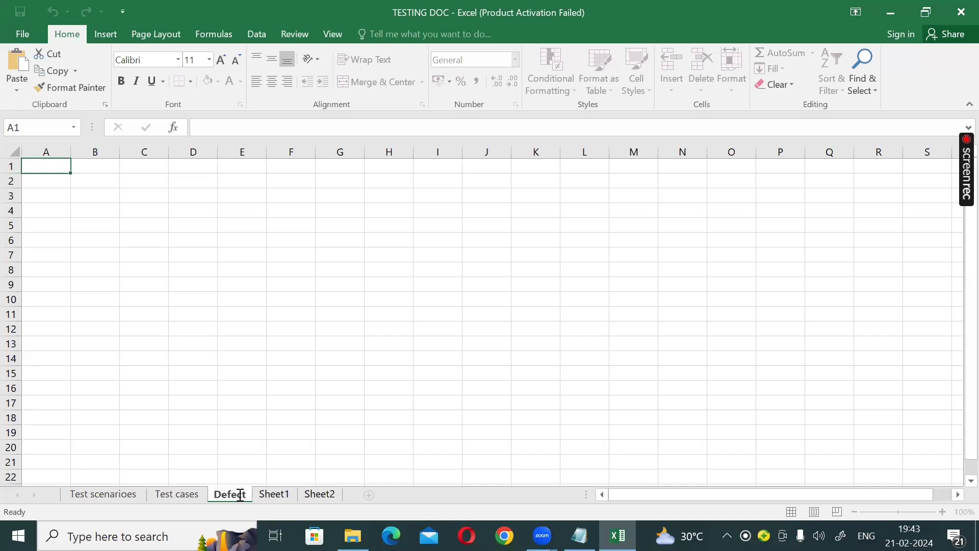
type(" log")
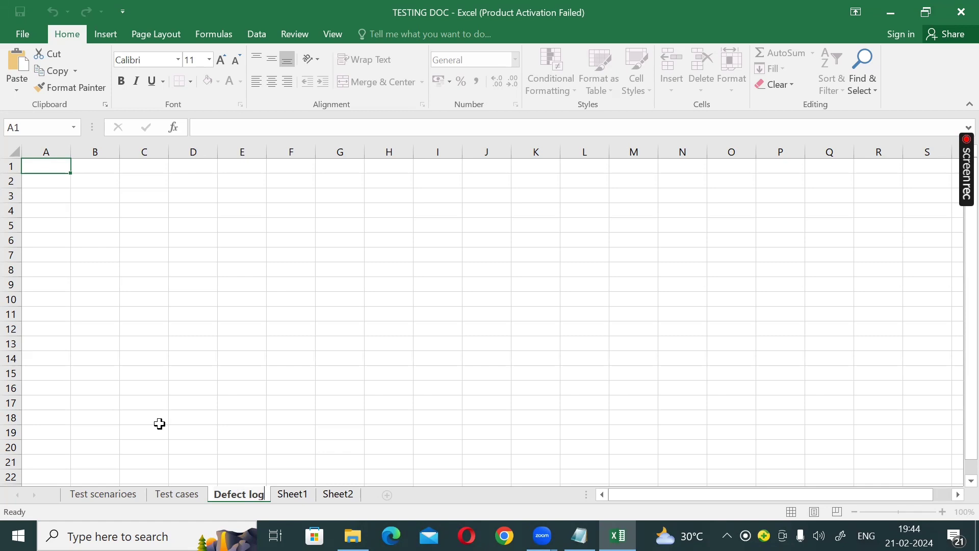
Enter the column headers "sl.no" in A1 and "Defect id" in B1 of the Defect log sheet
left_click(57, 165)
type("sl")
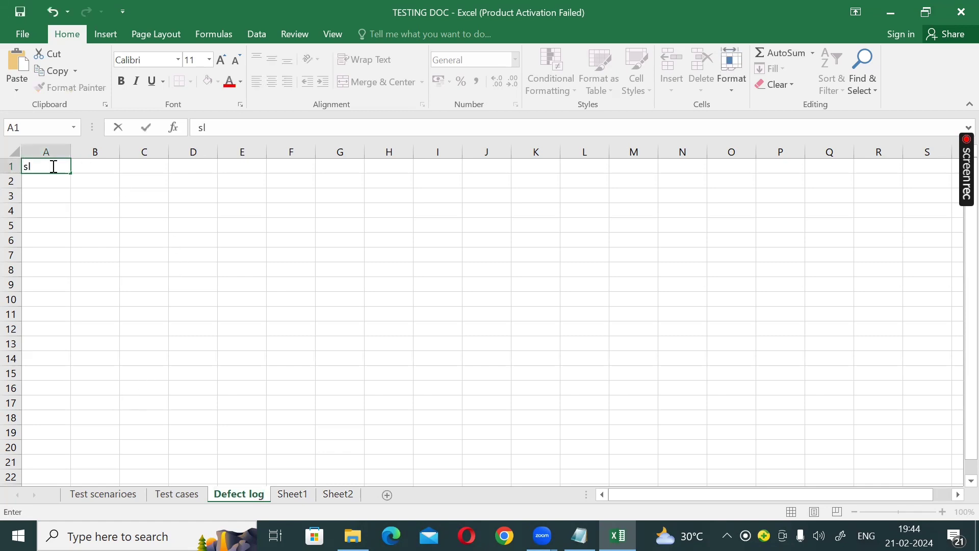
type(".no")
left_click(76, 166)
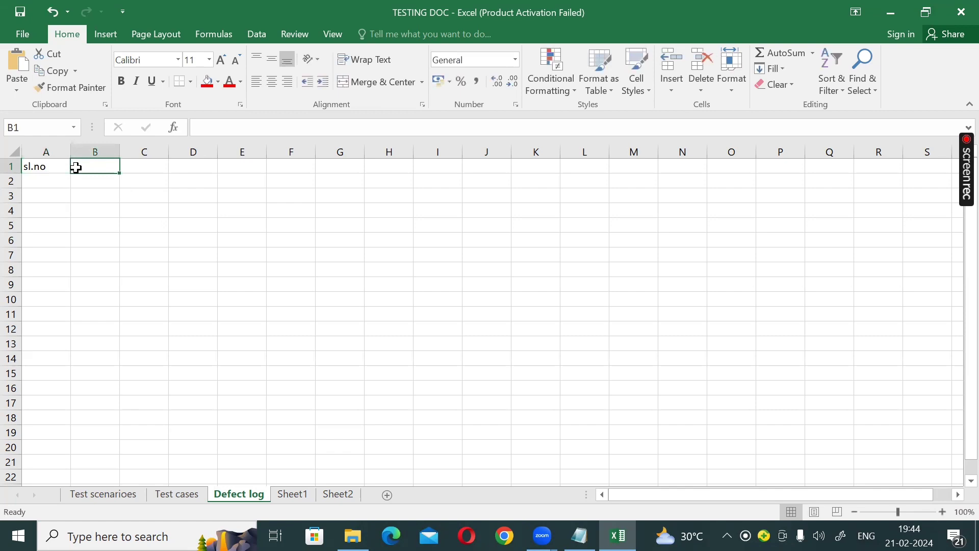
type("defec")
key("BackSpace")
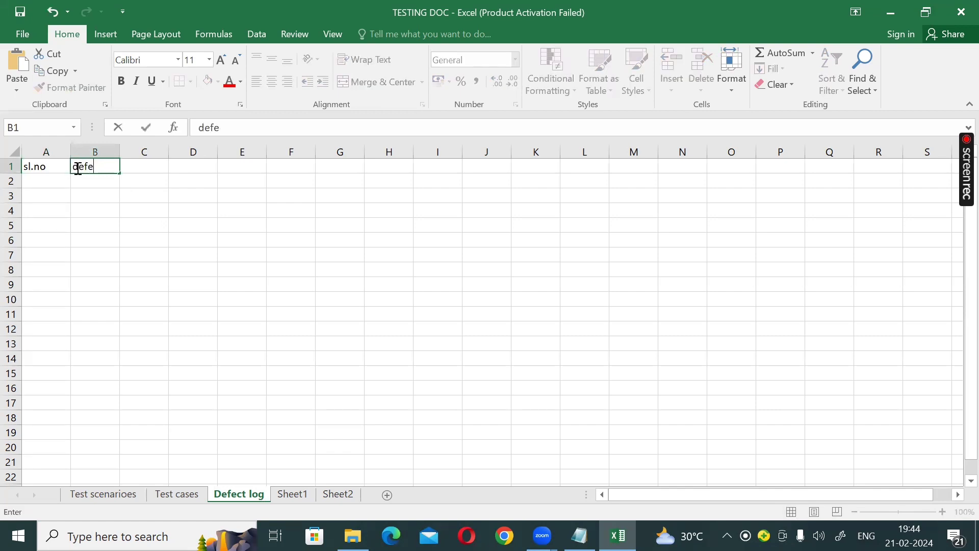
type("\\")
key("BackSpace")
key("BackSpace")
key("BackSpace")
key("BackSpace")
key("BackSpace")
key("BackSpace")
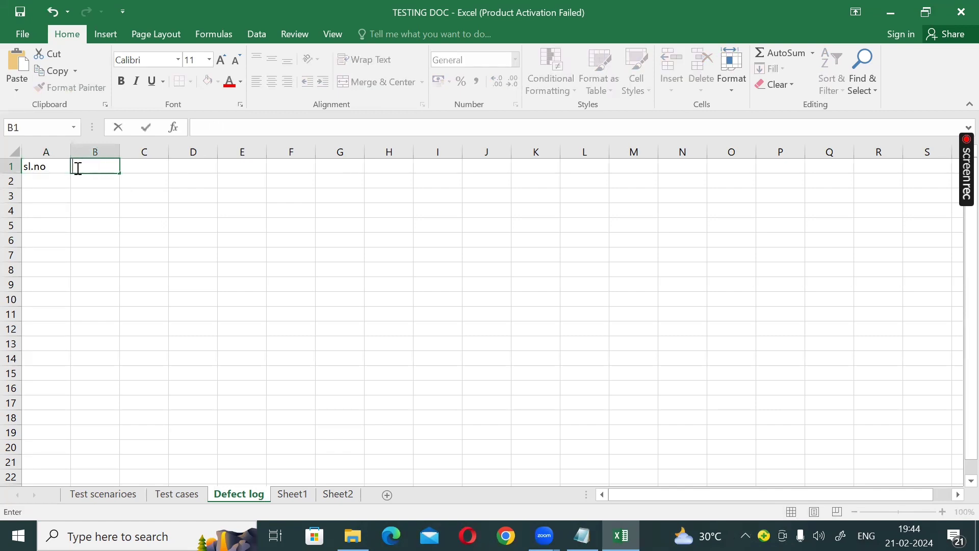
type("Defect id")
Add the header "defect description" in C1 and widen column C to fit it
left_click(134, 167)
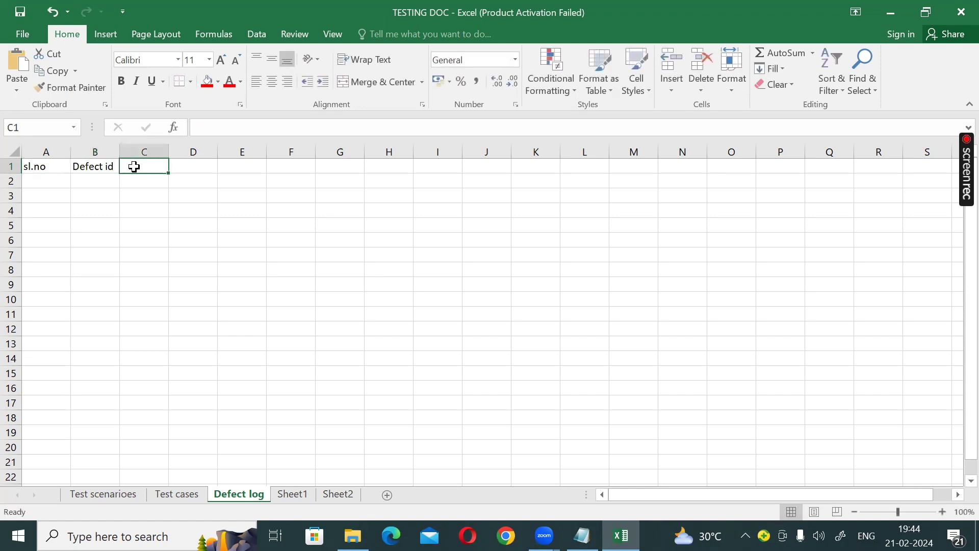
type("de")
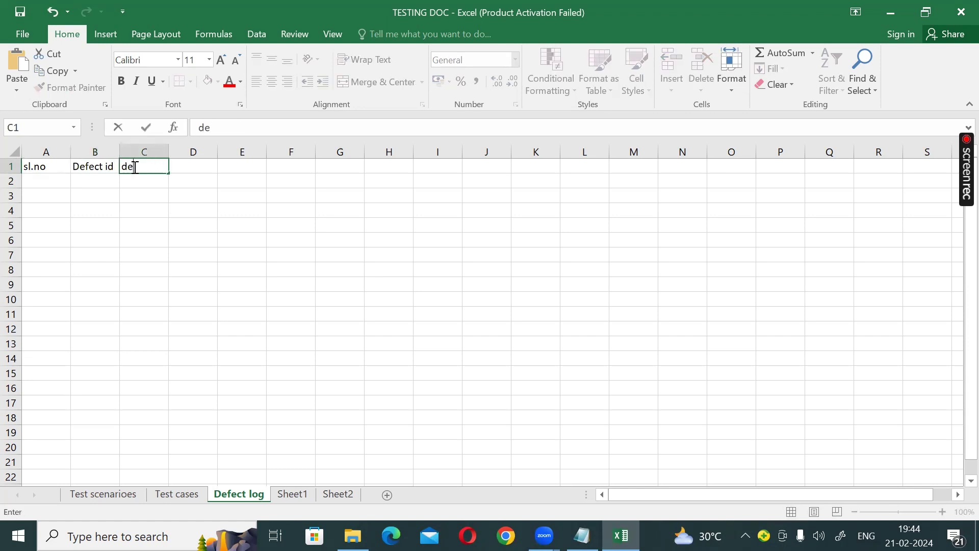
type("fect description")
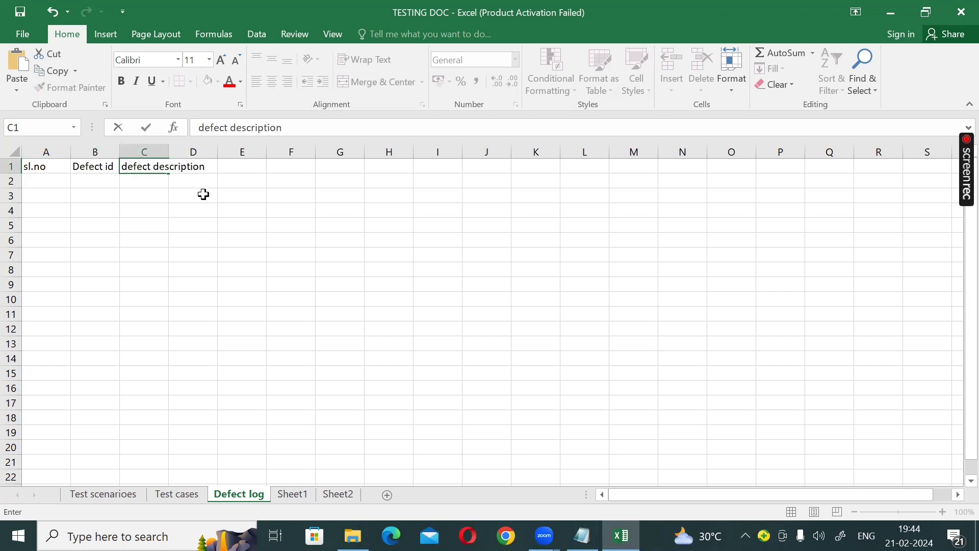
left_click(268, 227)
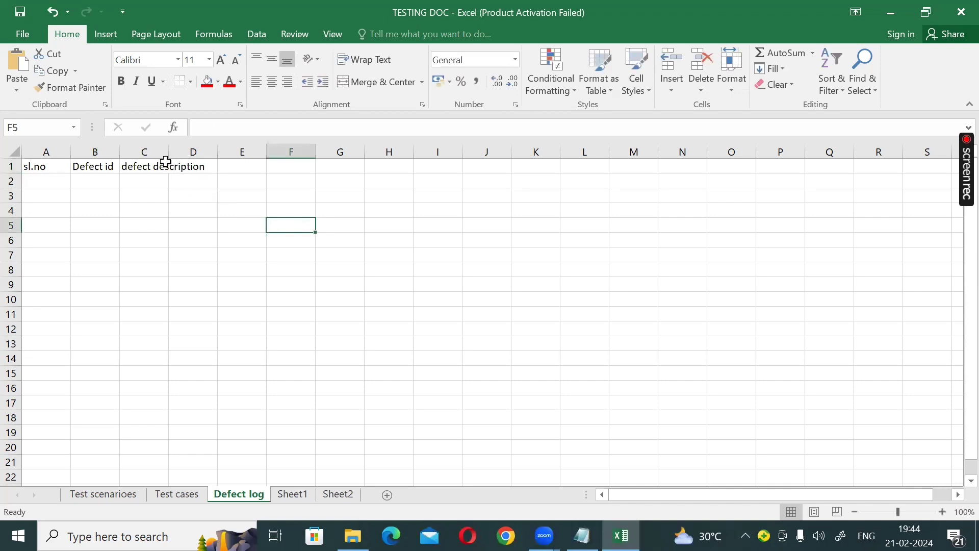
left_click_drag(169, 152, 223, 151)
Enter the headers "TS_ID" in D1 and "TC_ID" in E1
left_click(245, 167)
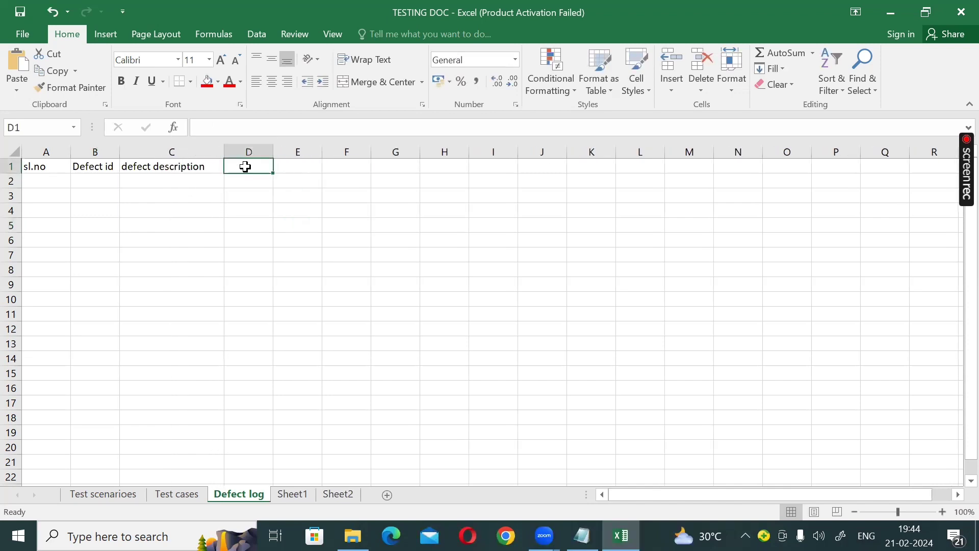
type("t")
key("BackSpace")
type("TS")
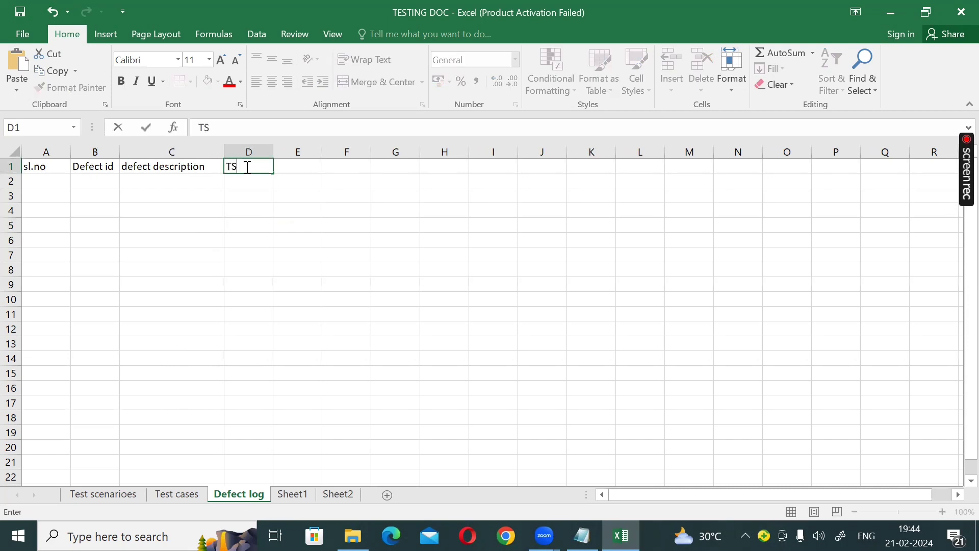
type("_")
type("i")
key("BackSpace")
type("ID")
left_click(281, 166)
type("T")
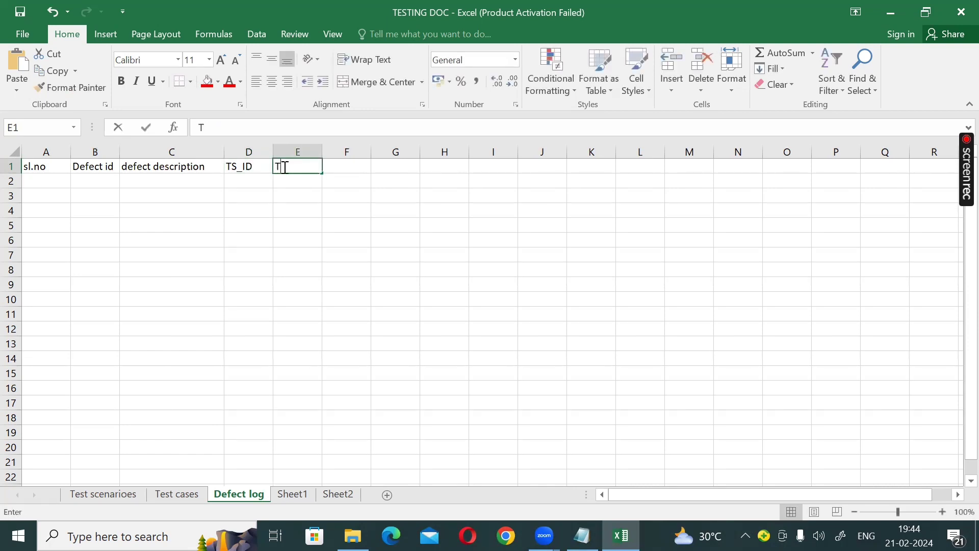
type("C_")
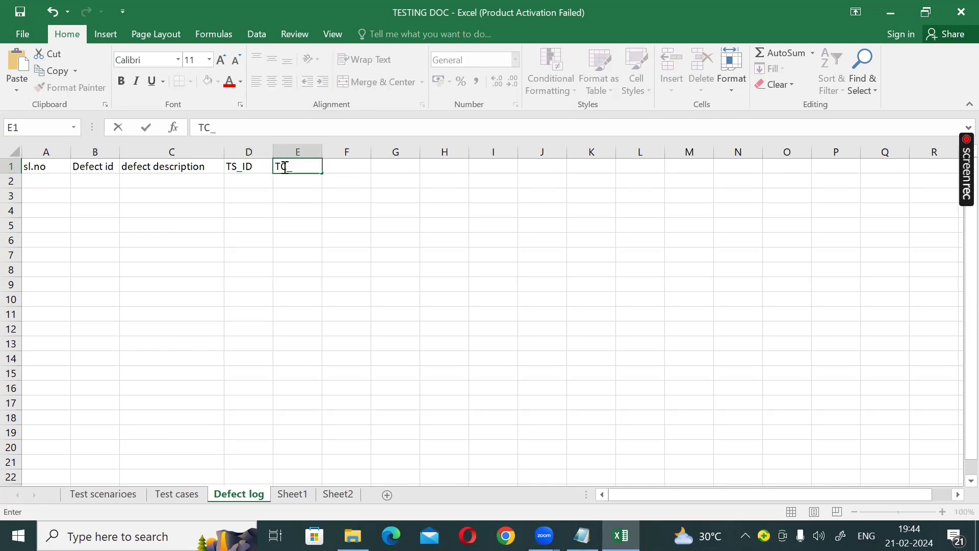
type("Id")
key("BackSpace")
type("D")
Enter the header "report by" in lowercase in F1
left_click(349, 163)
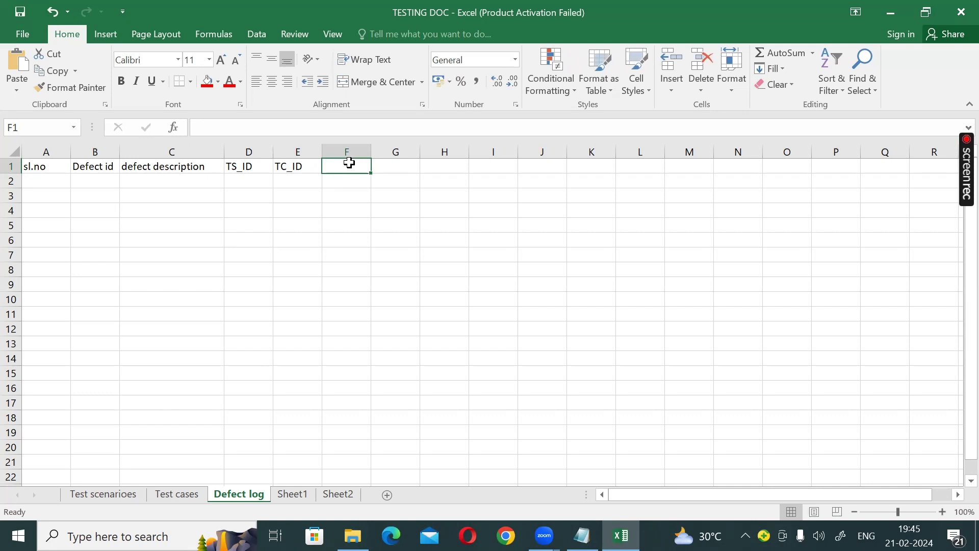
type("RE")
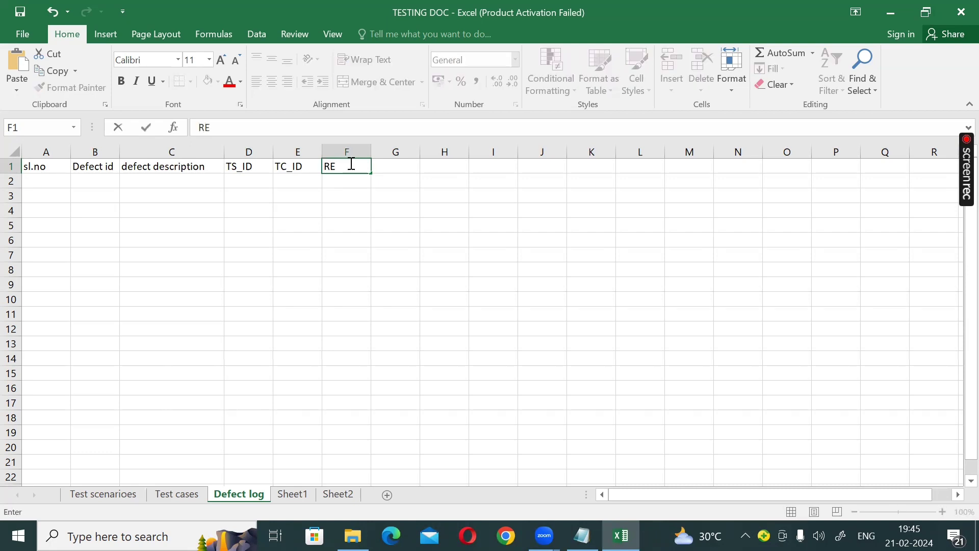
type("PR")
key("BackSpace")
key("BackSpace")
key("BackSpace")
key("BackSpace")
type("report by")
Add the header "report date" in G1 and widen column G to fit the text
left_click(396, 165)
type("r")
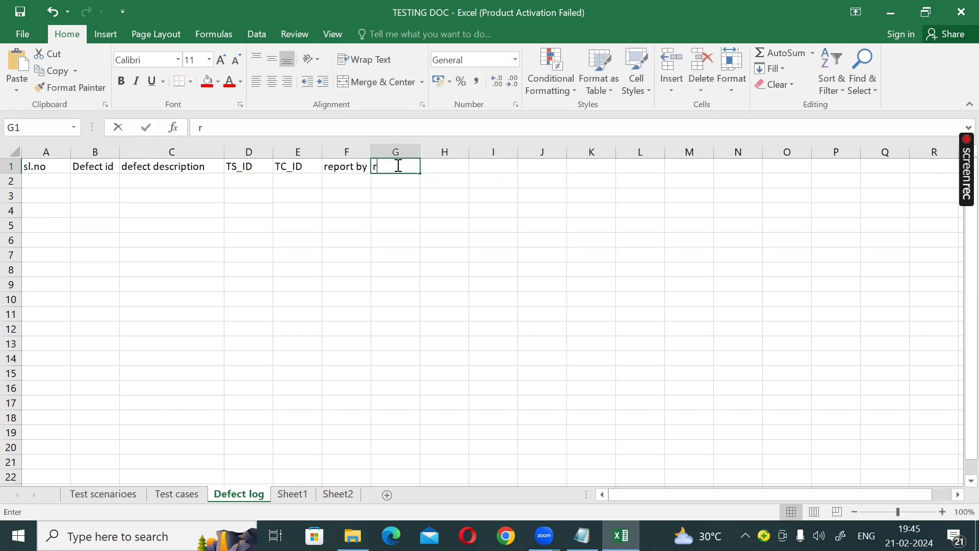
type("eport date")
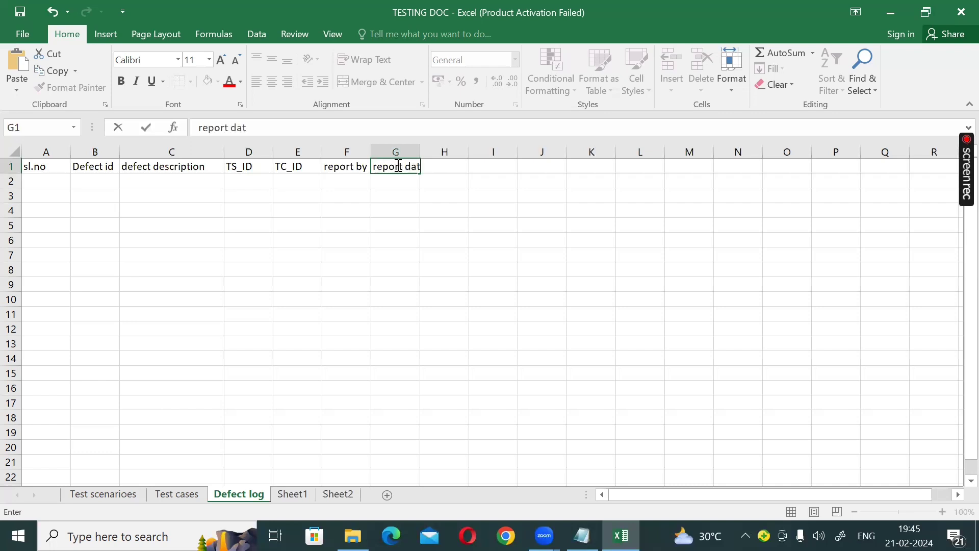
left_click(487, 257)
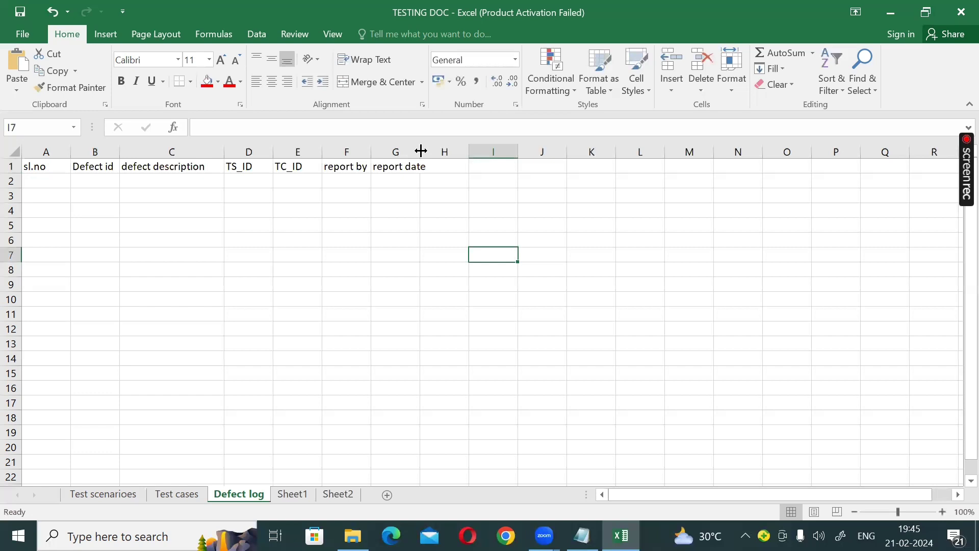
left_click_drag(421, 151, 432, 151)
Add the header "assigned by" in H1 and widen columns H and I
left_click(454, 169)
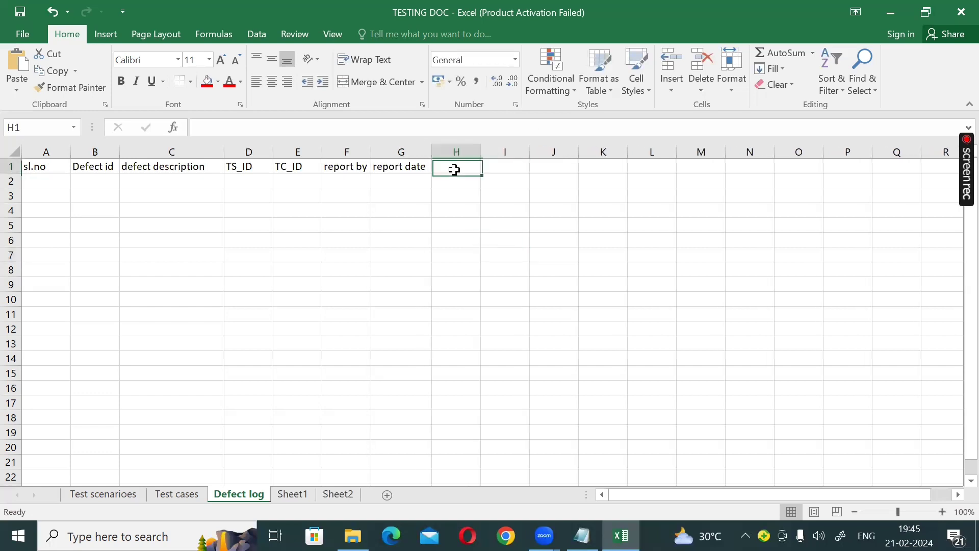
type("assigned")
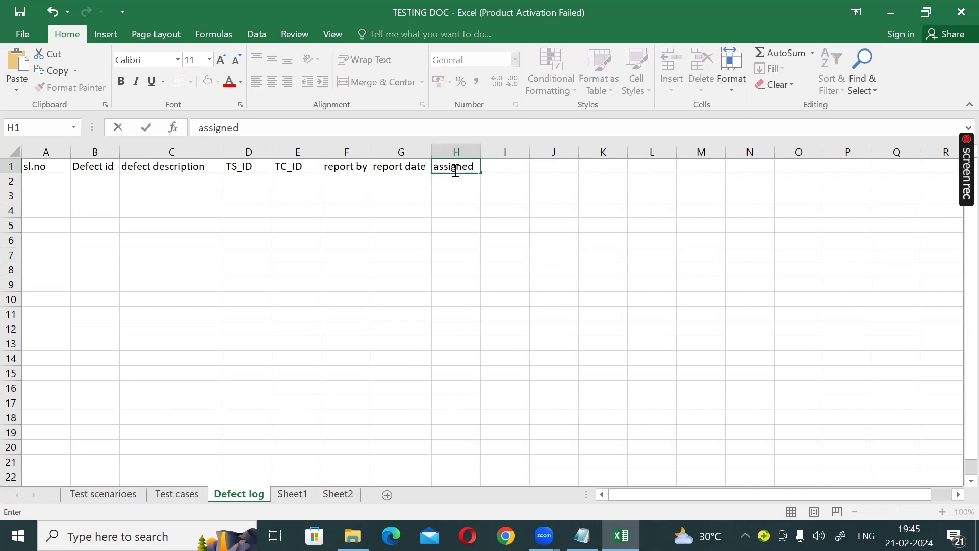
type(" by")
left_click(458, 197)
left_click_drag(481, 153, 574, 156)
Enter the headers "assign date" in I1 and "priority" in J1
left_click(519, 165)
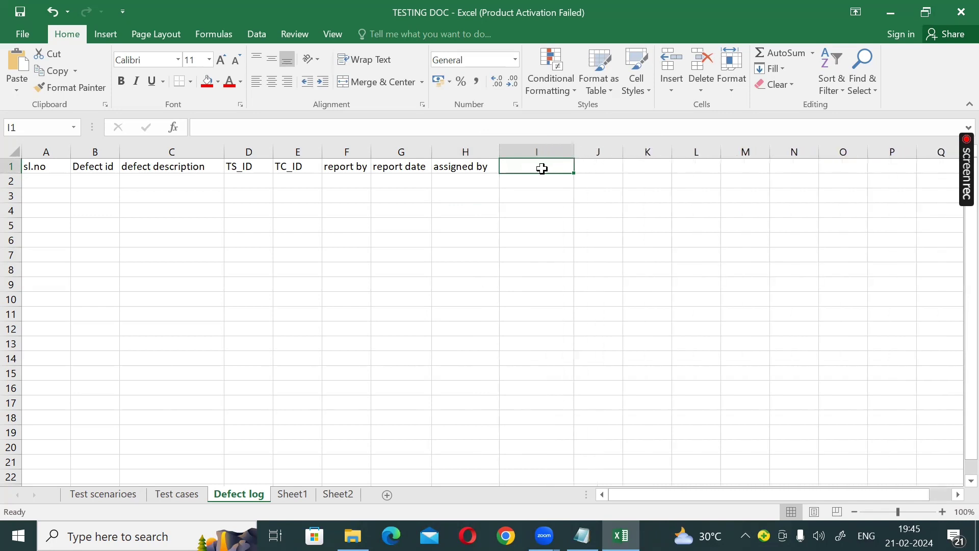
type("as")
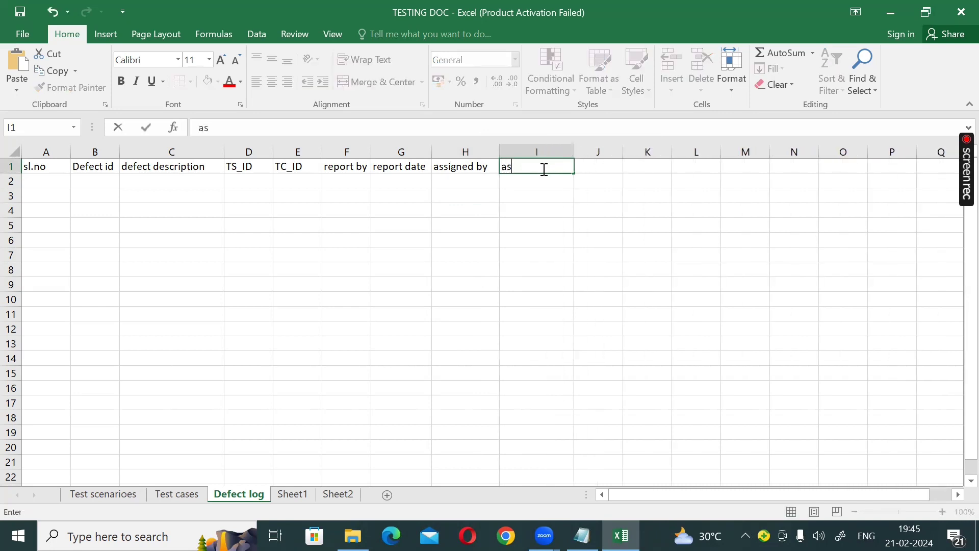
type("sign date")
left_click(601, 170)
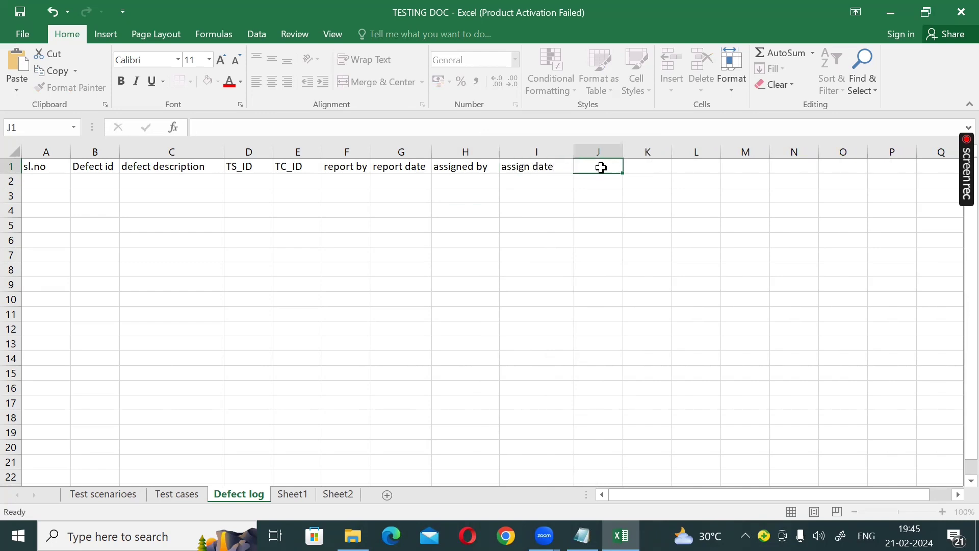
type("prio")
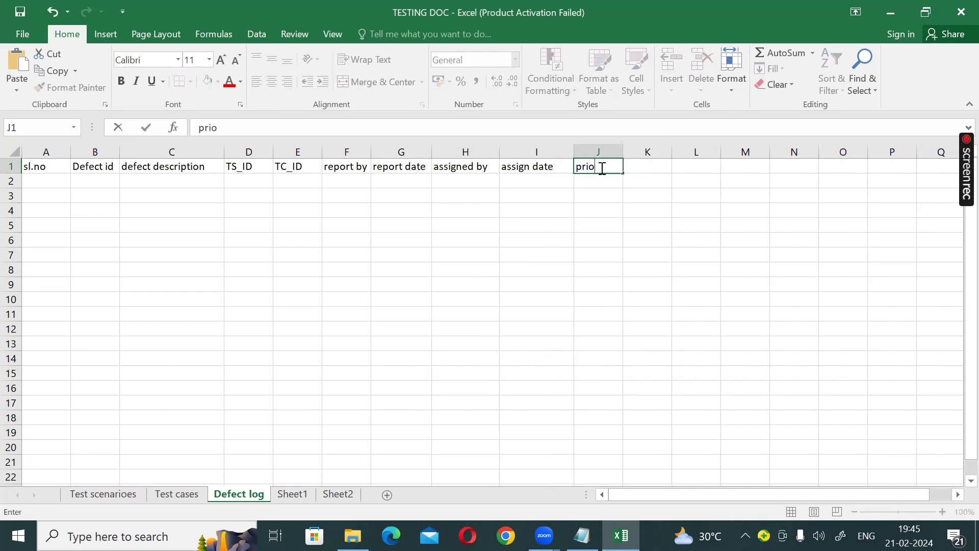
key("BackSpace")
type("ority")
Add the headers "status" in K1 and "screenshot" in L1, widening column L to fit the text
left_click(642, 168)
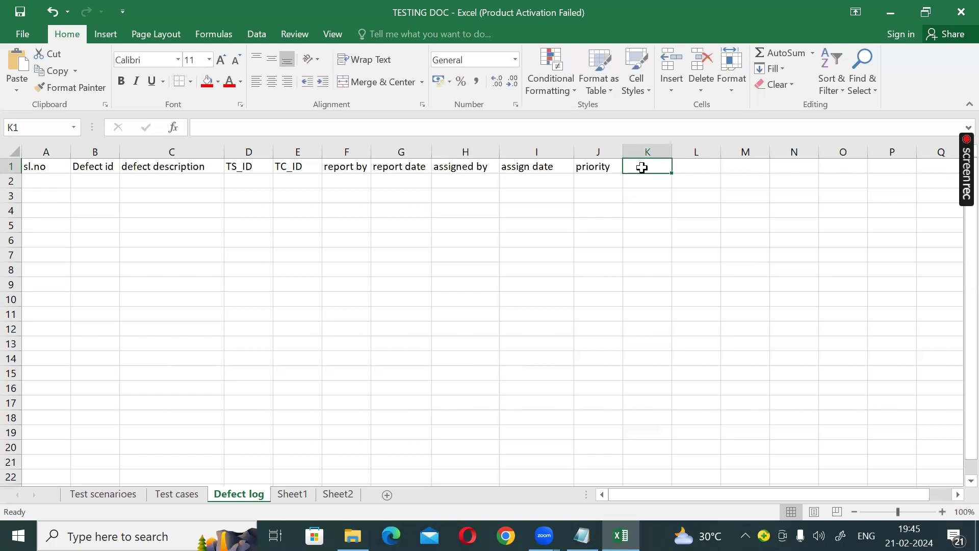
type("status")
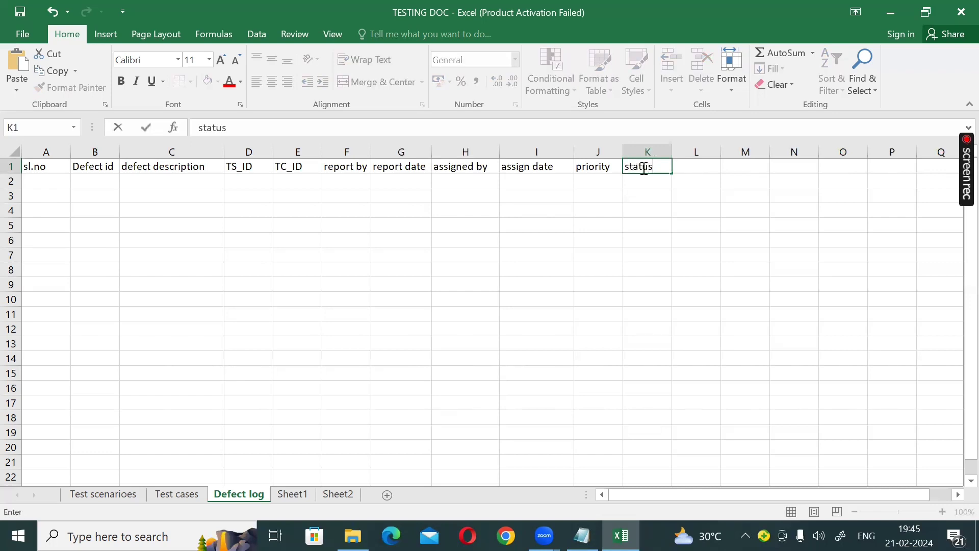
left_click(696, 163)
type("sc")
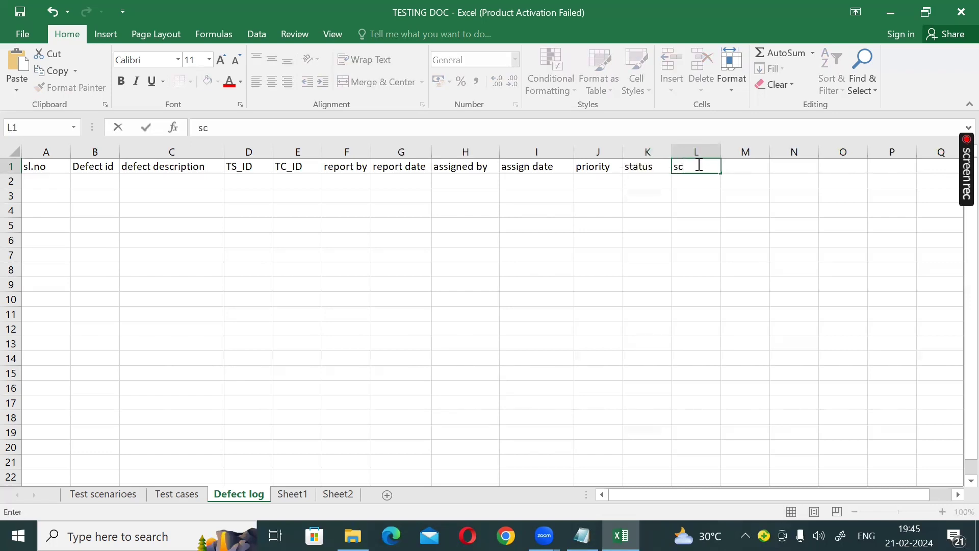
type("reenshot")
key("Return")
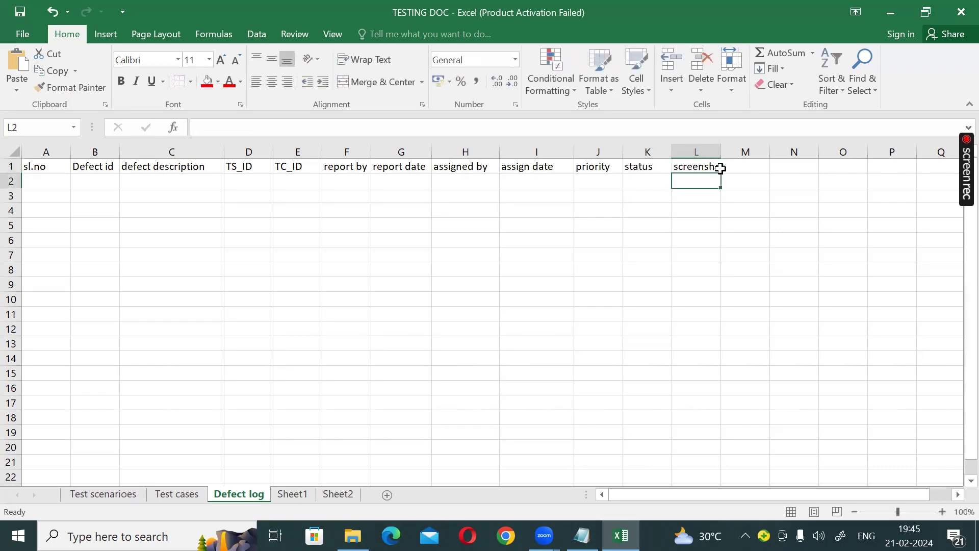
left_click_drag(721, 153, 733, 153)
Enter the headers "fixed by" in M1 and "fixed date" in N1
left_click(752, 166)
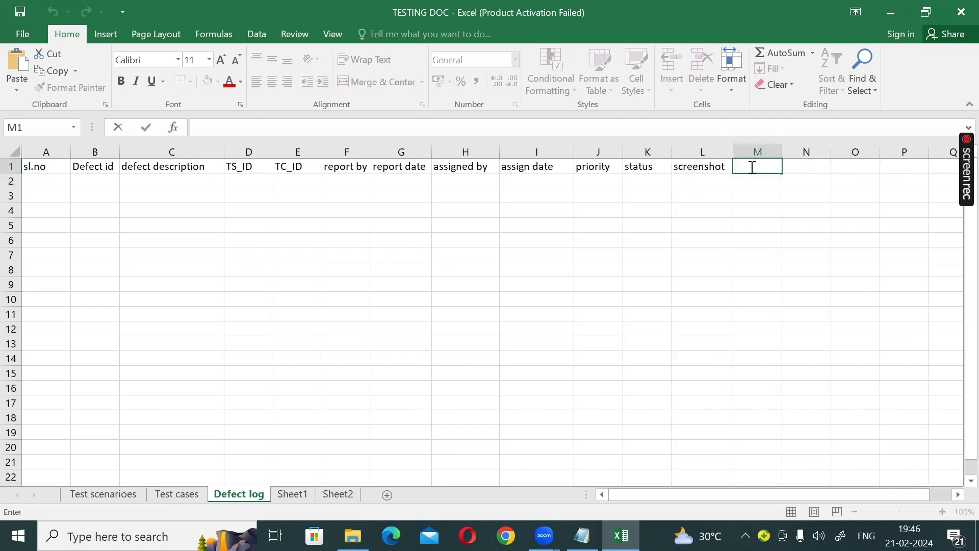
type("fixed by")
left_click(815, 169)
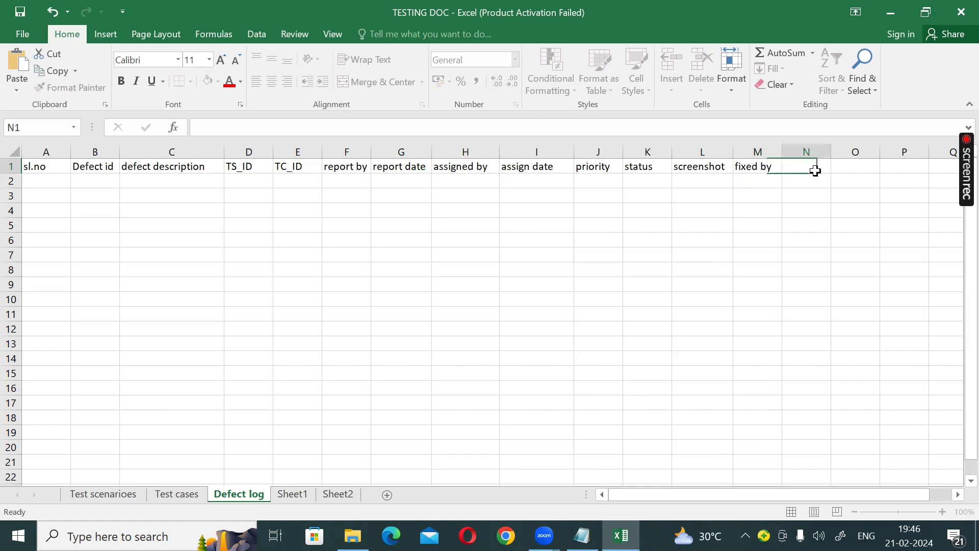
type("fixe")
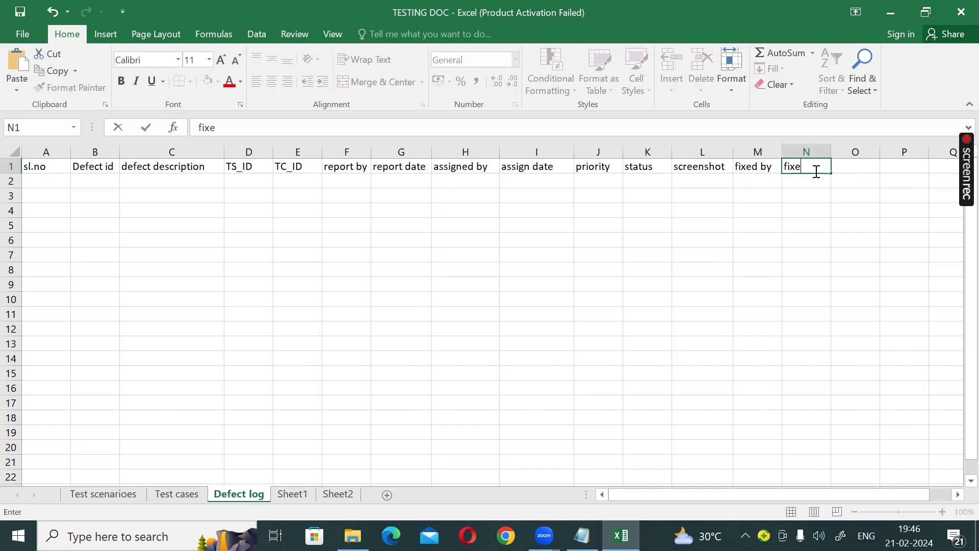
type("d date")
Add the header "comment" in O1 and widen column N to fit its header
left_click(860, 166)
type("comment")
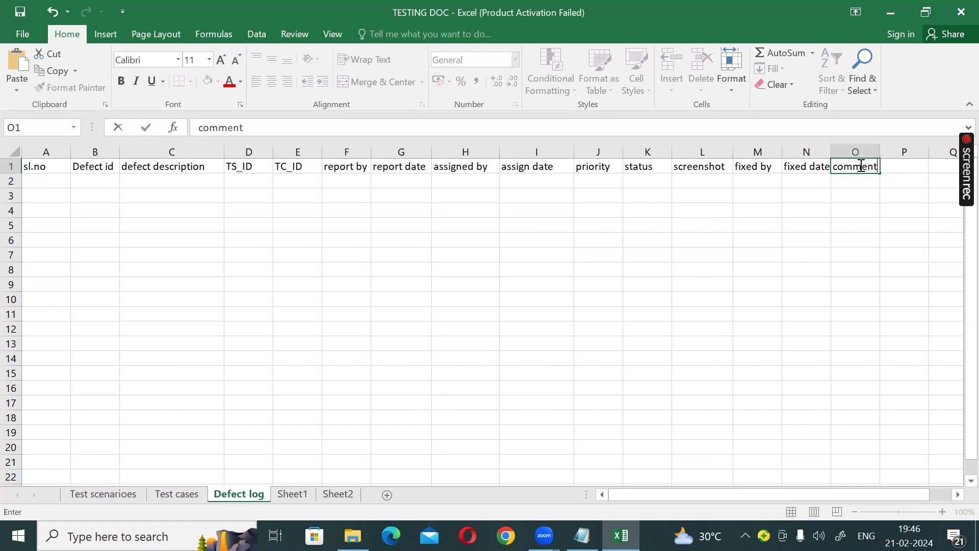
left_click(830, 211)
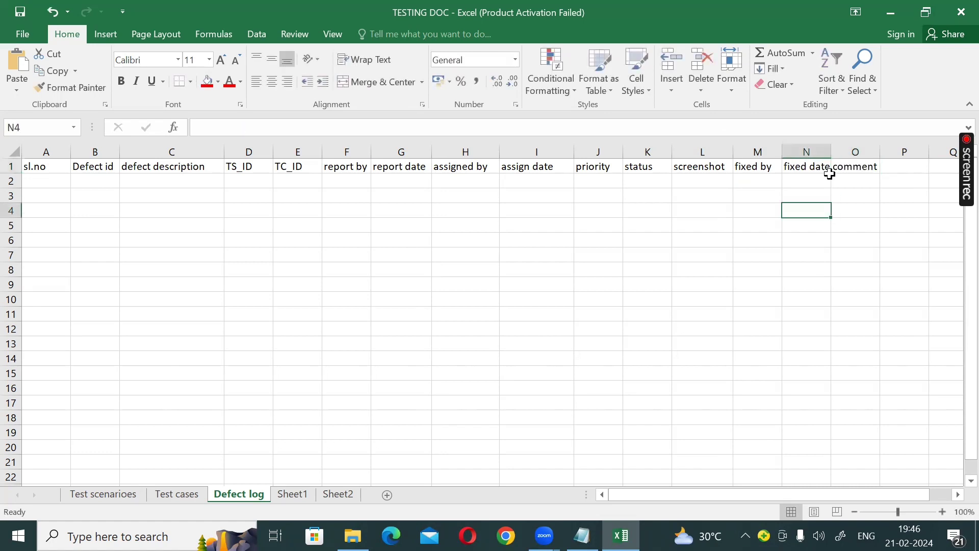
left_click_drag(831, 156, 839, 157)
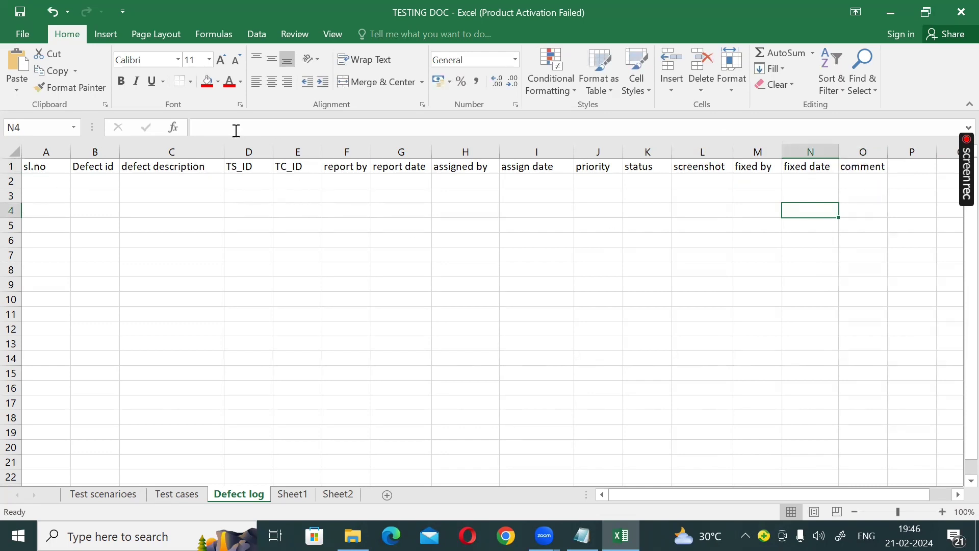
Fill the header cells A1:O1 with the gold theme color
left_click(218, 81)
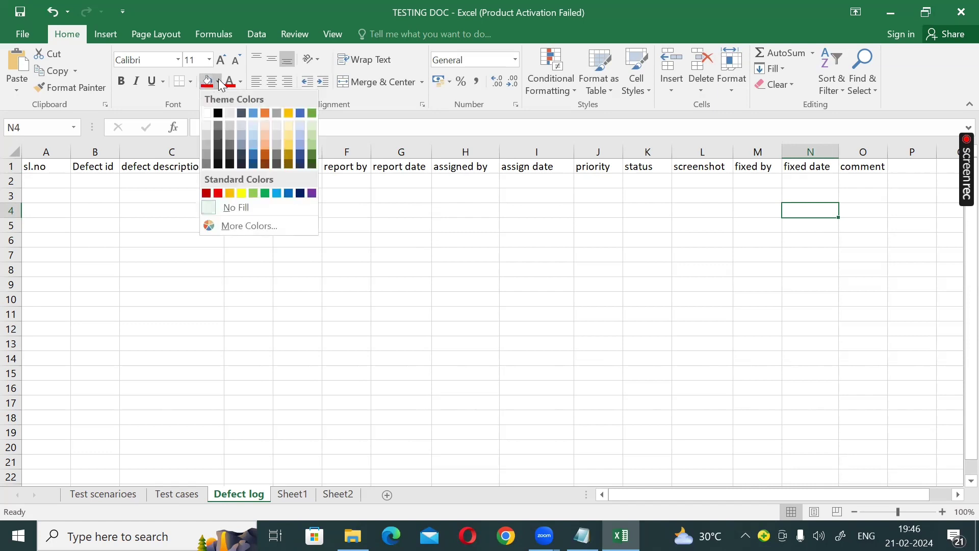
left_click(289, 114)
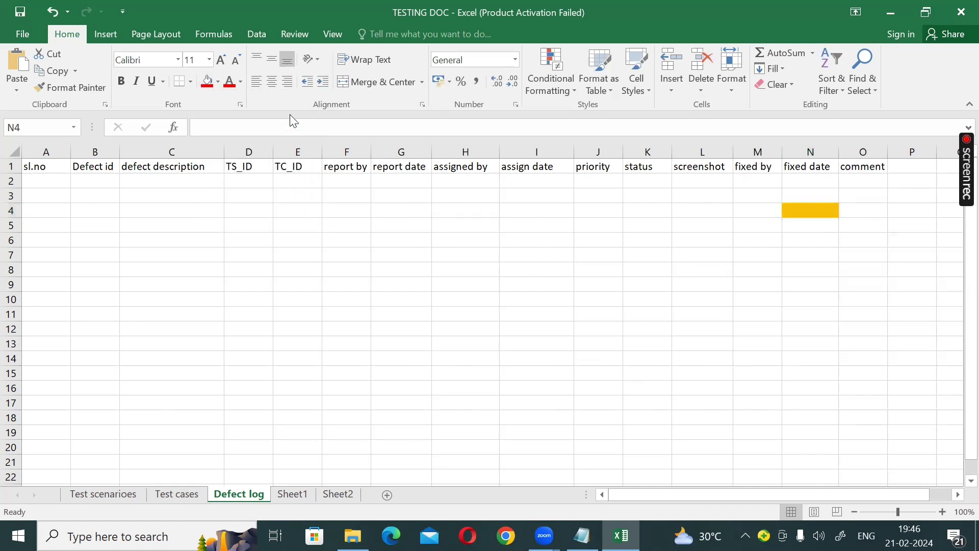
left_click_drag(33, 167, 883, 169)
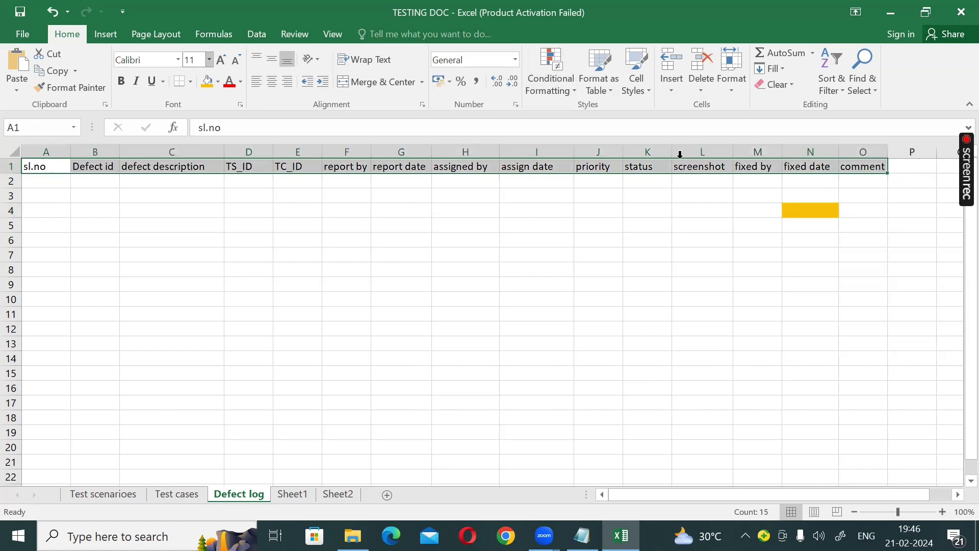
left_click(214, 89)
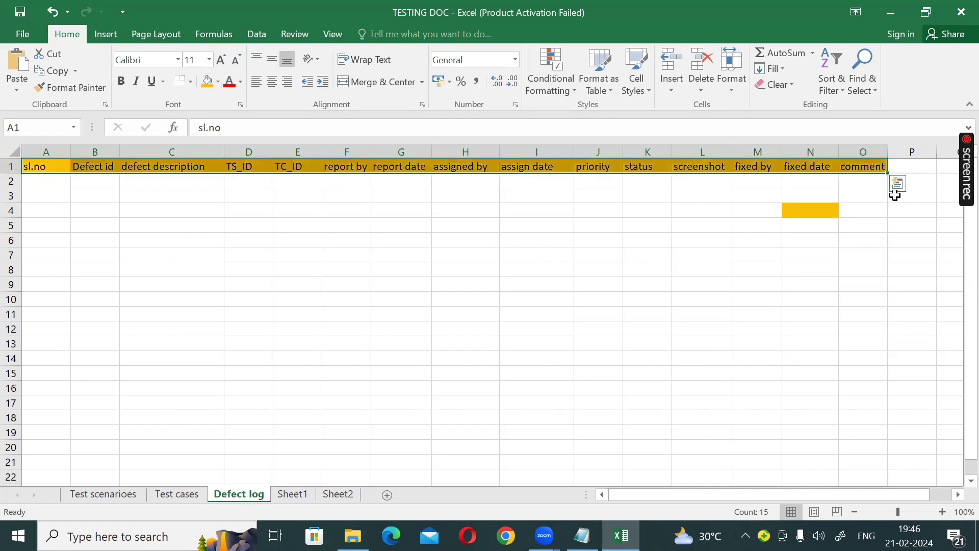
Move the stray gold-filled cell N4 away from the table to O63
left_click(825, 208)
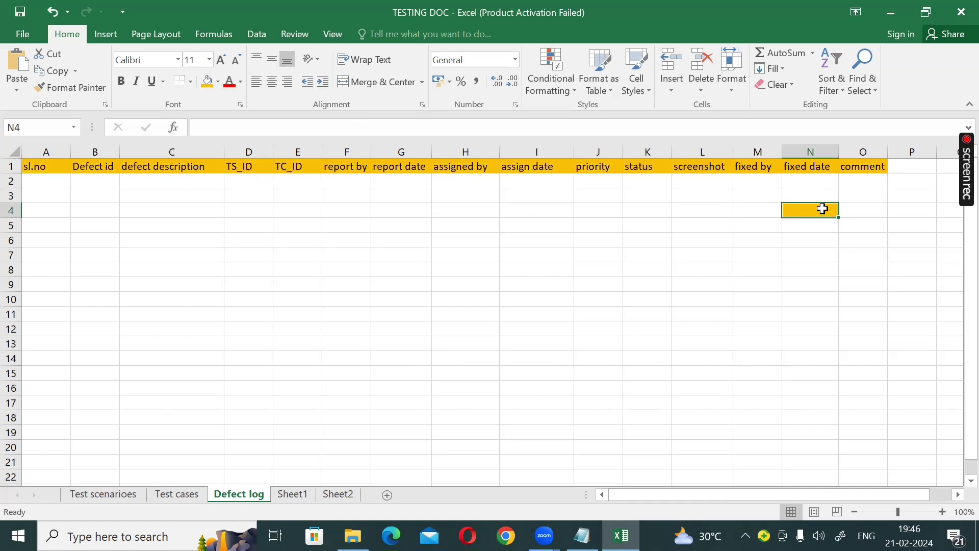
key("ctrl+c")
scroll(854, 439, "down", 14)
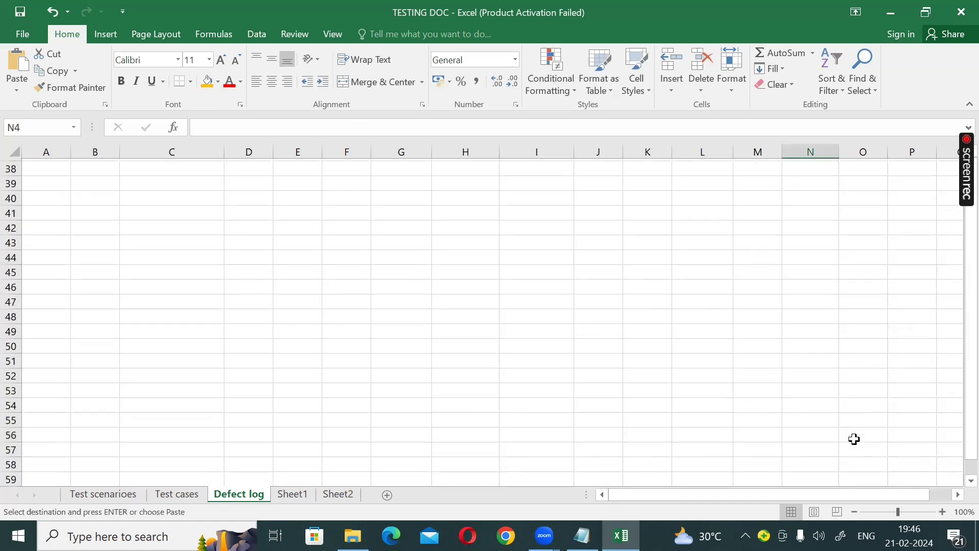
left_click(876, 474)
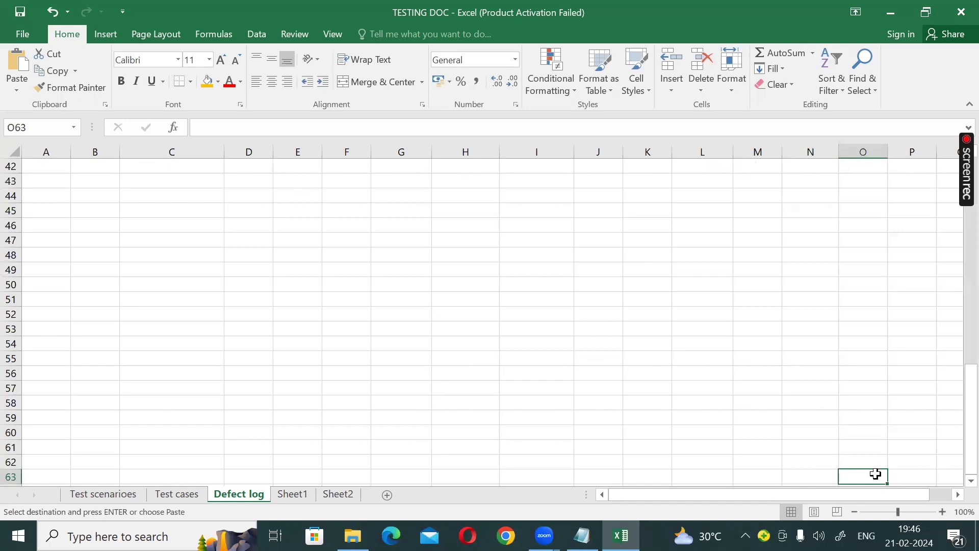
key("Return")
scroll(846, 260, "up", 14)
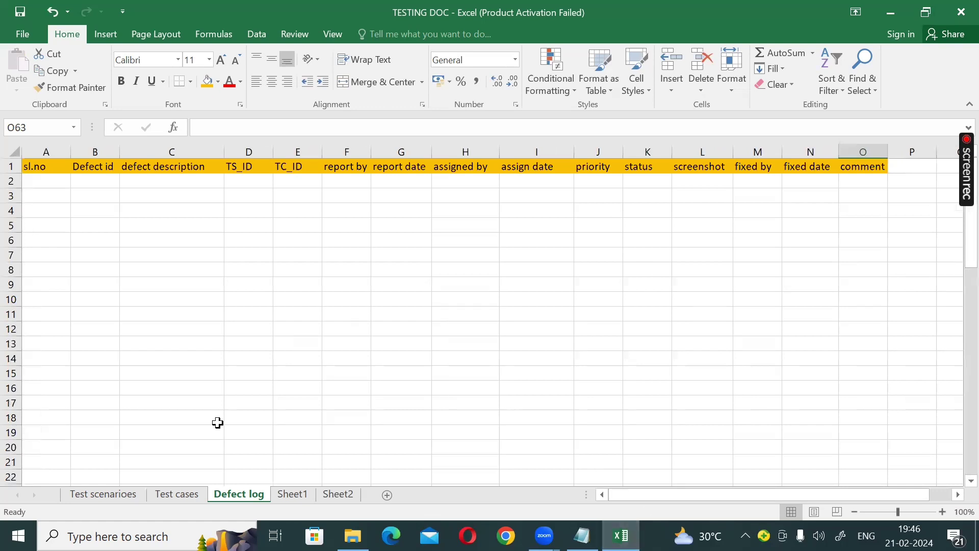
Enter the serial number 1 in A2 and the defect id "D#1" in B2 of the Defect log sheet
key("ctrl+Page_Up")
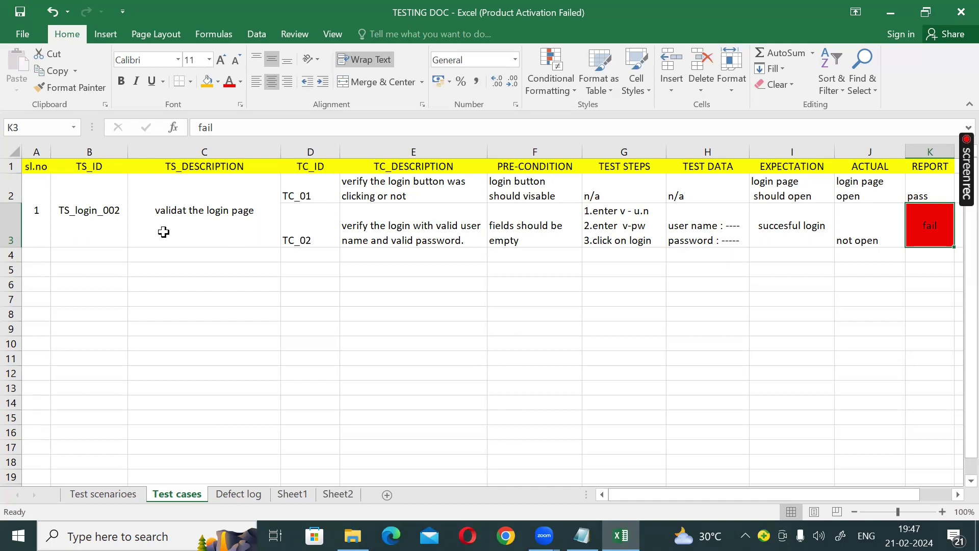
left_click(238, 494)
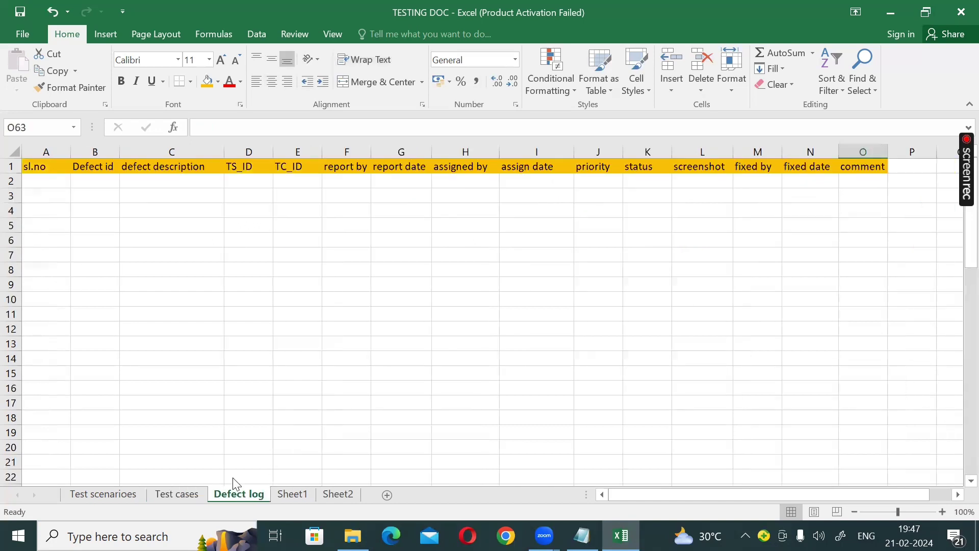
left_click(45, 180)
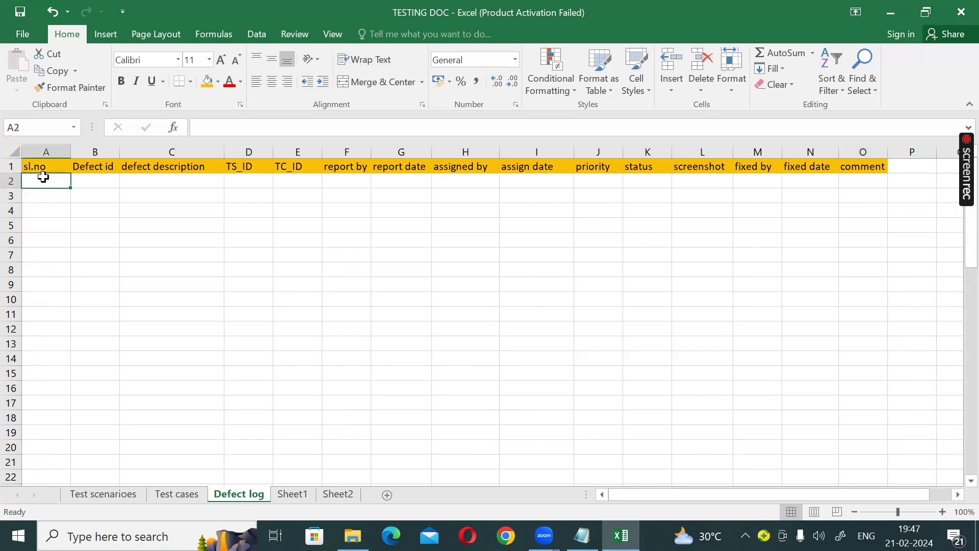
type("1")
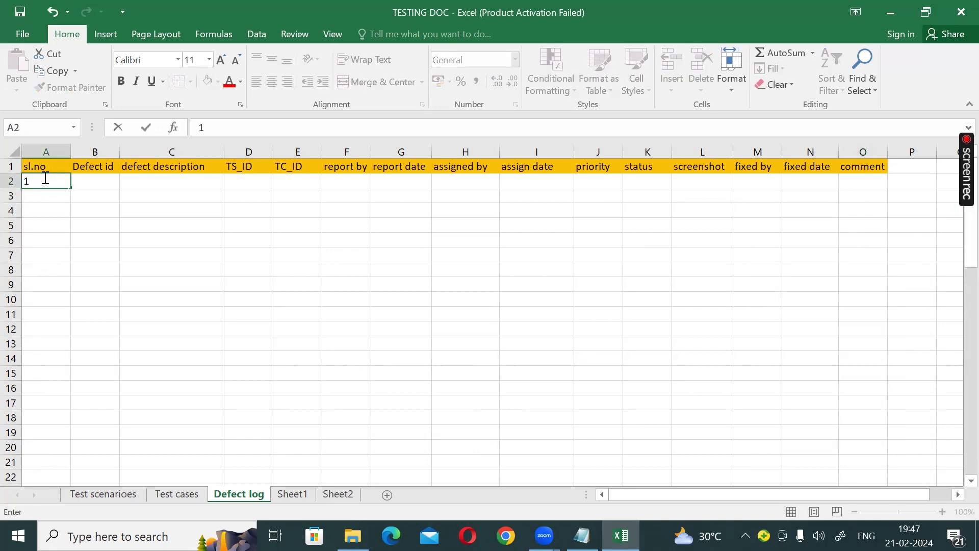
left_click(107, 180)
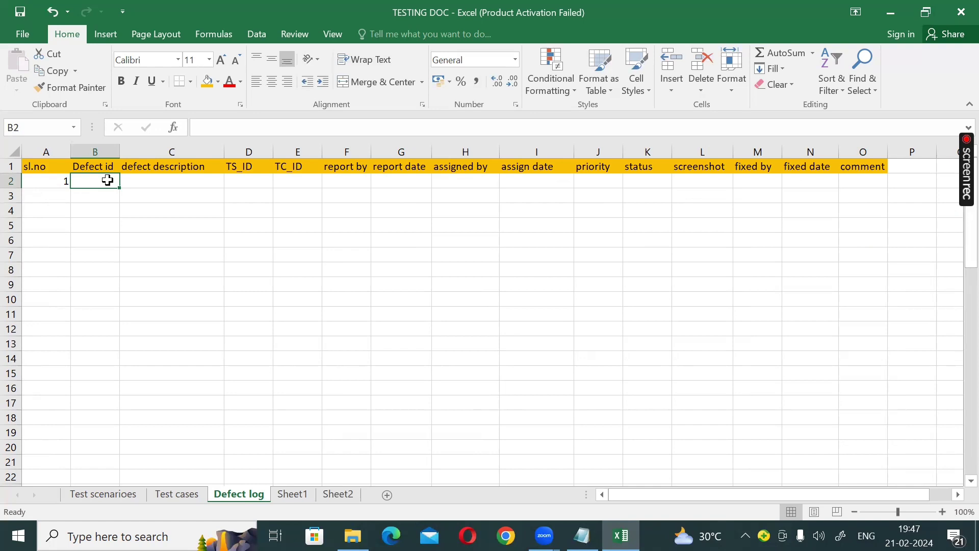
type("D")
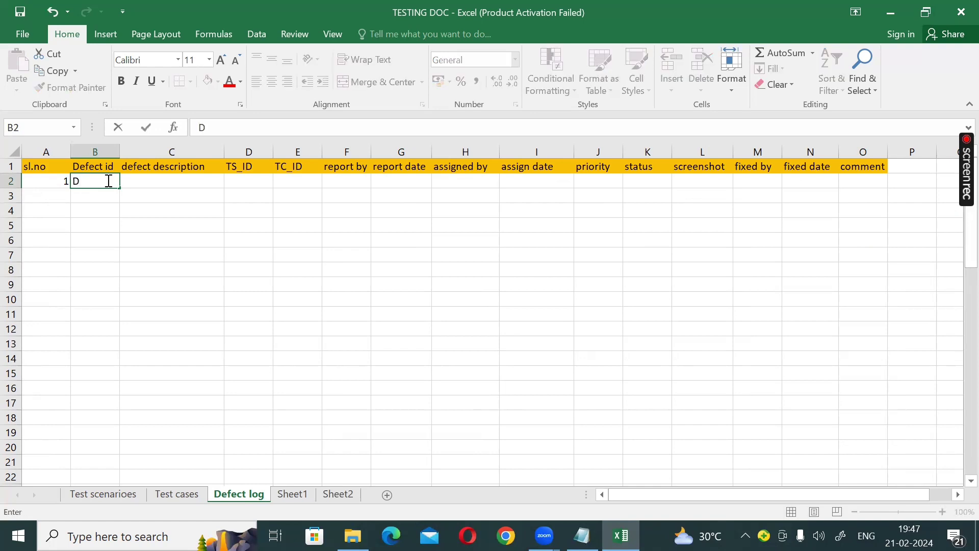
type("#1")
Enter the defect description "login rejecting the valid input" in C2, with a line break before "valid"
left_click(145, 181)
type("login a")
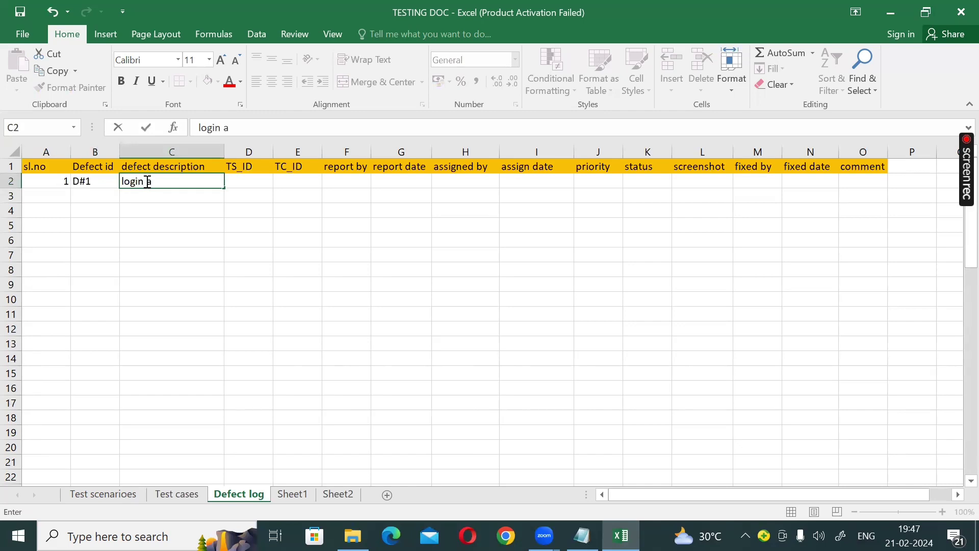
key("BackSpace")
type("no")
type("t")
key("BackSpace")
key("BackSpace")
key("BackSpace")
type("rejecting the")
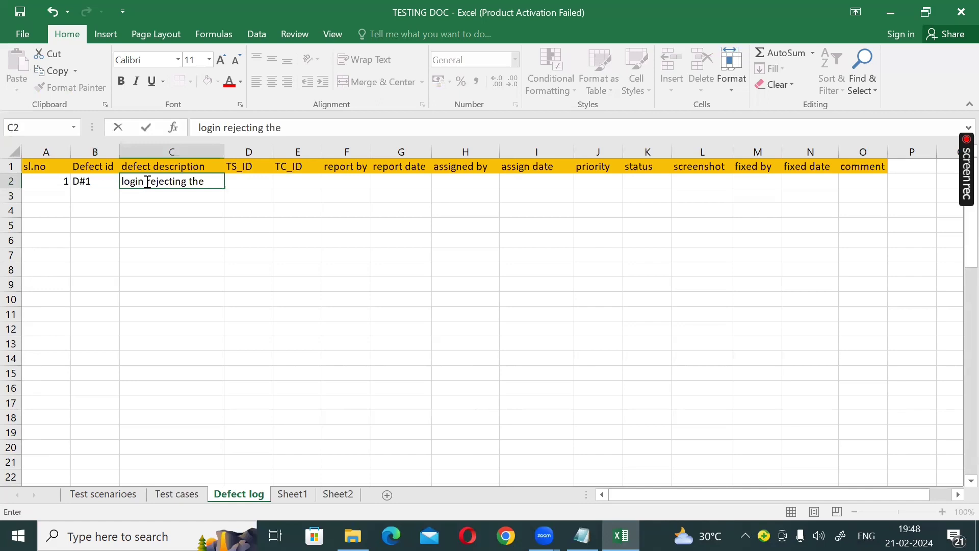
key("alt+Return")
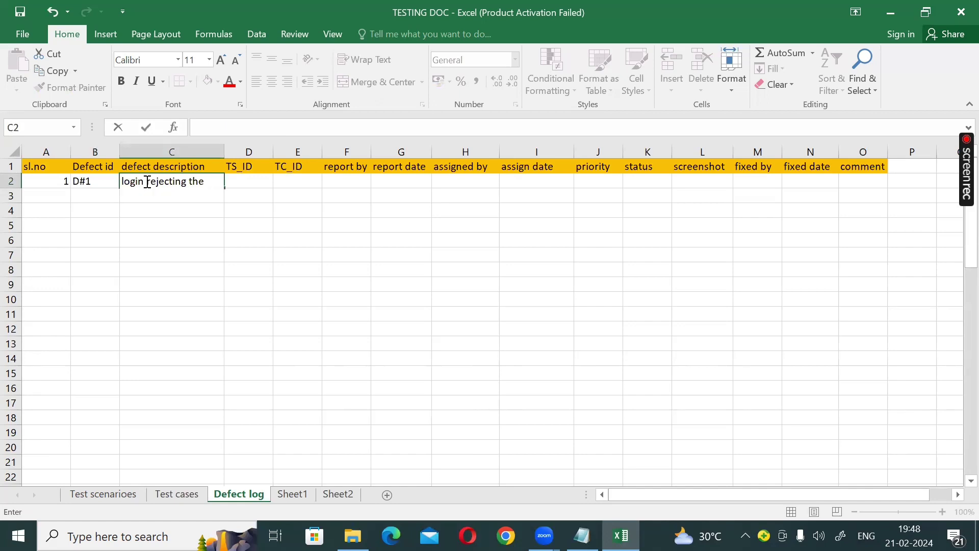
type("valid  input")
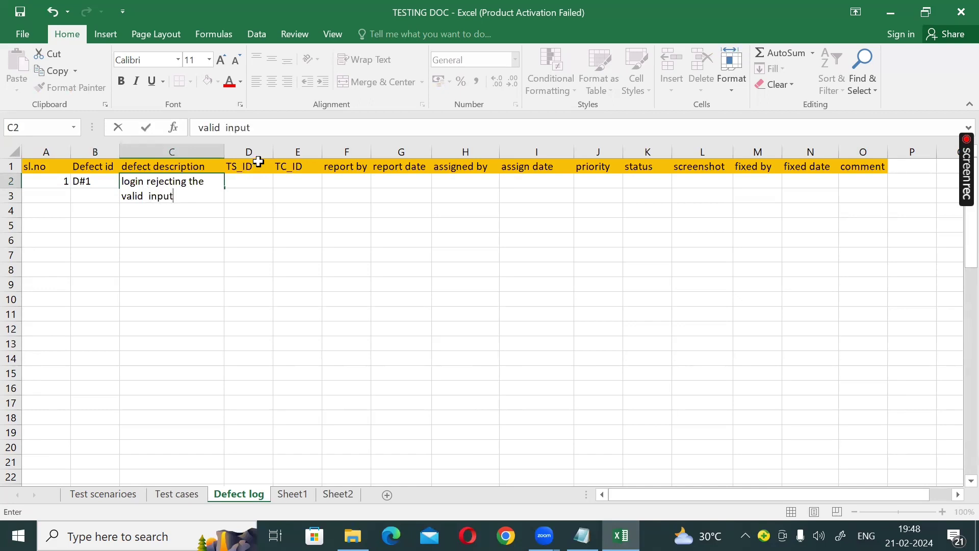
Enter the test scenario ID "TS_login_002" in D2 and widen columns D and E
left_click(249, 185)
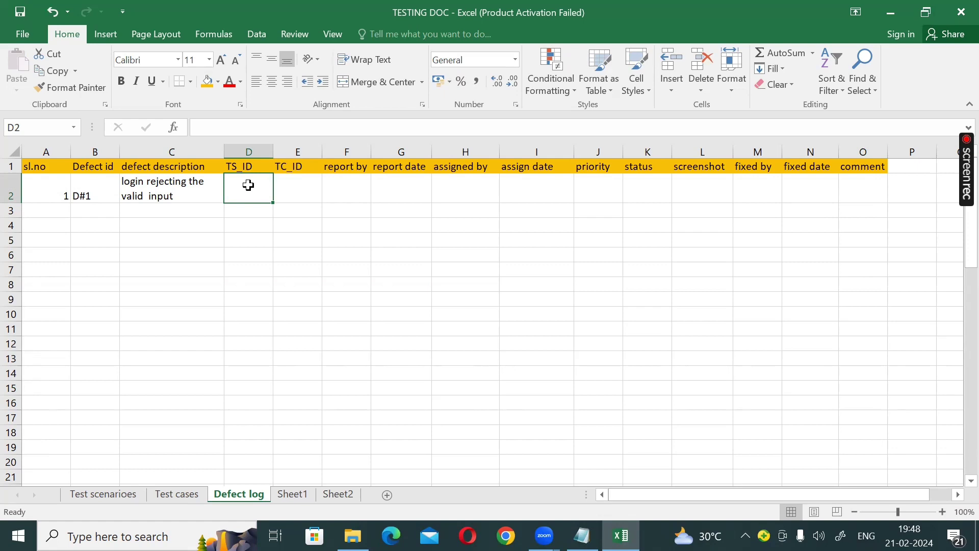
double_click(248, 185)
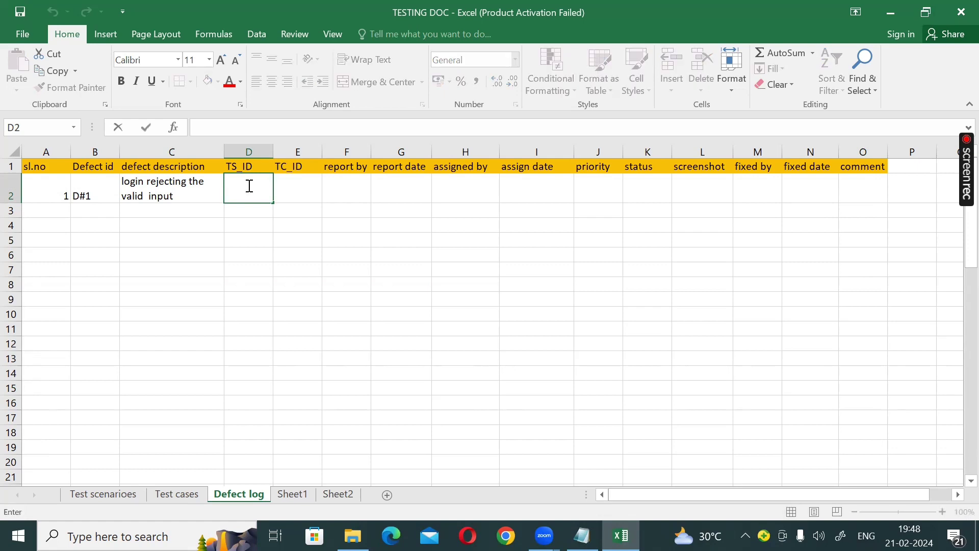
type("TS_LG")
key("BackSpace")
key("BackSpace")
type("o")
key("BackSpace")
key("BackSpace")
type("login_002")
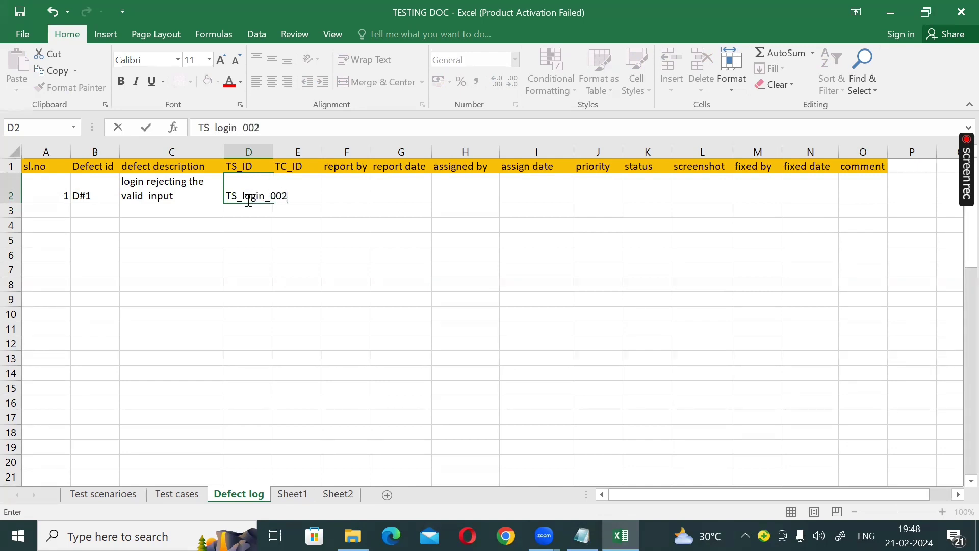
left_click(247, 211)
left_click_drag(273, 152, 355, 154)
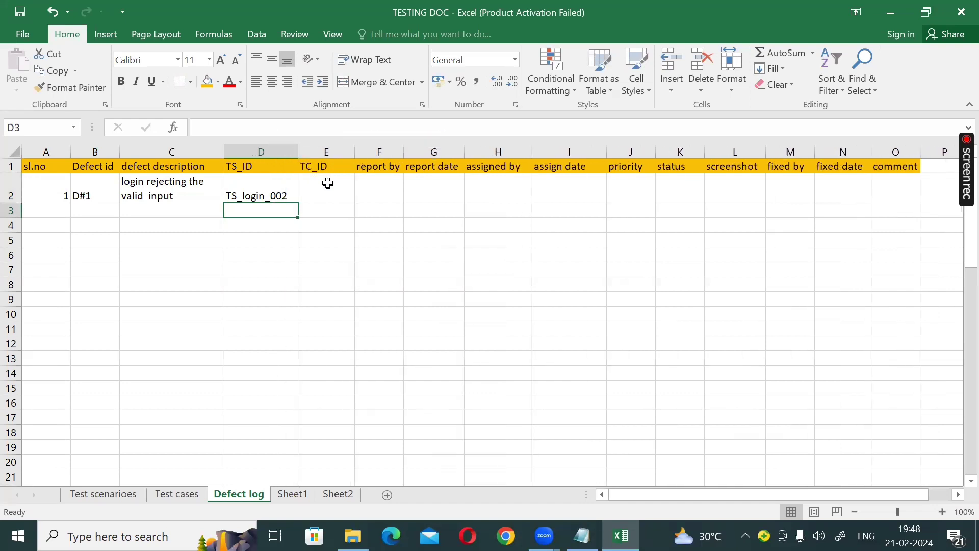
Enter the test case ID "TC_002" in E2 of the Defect log sheet, checking the Test cases sheet for the failed case
left_click(330, 185)
type("t")
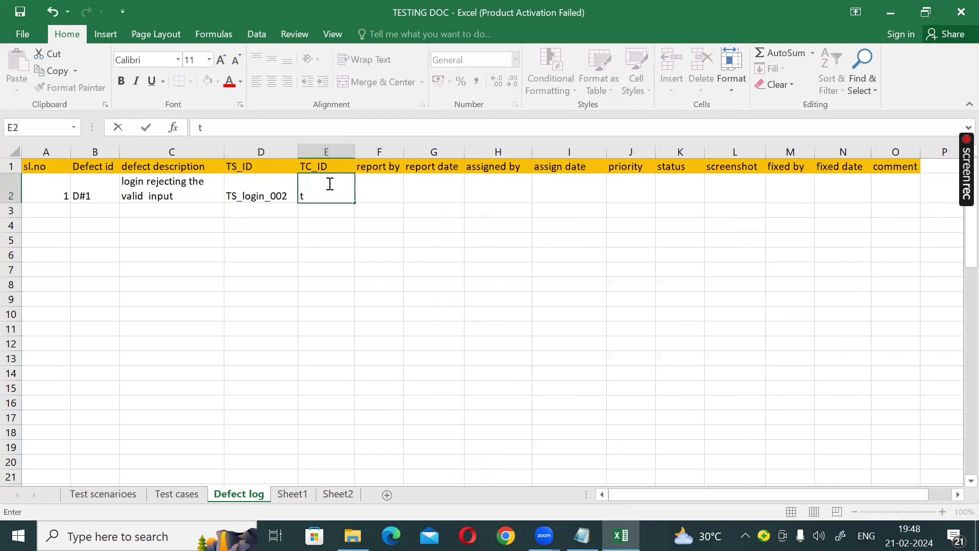
key("BackSpace")
type("TC_")
left_click(184, 492)
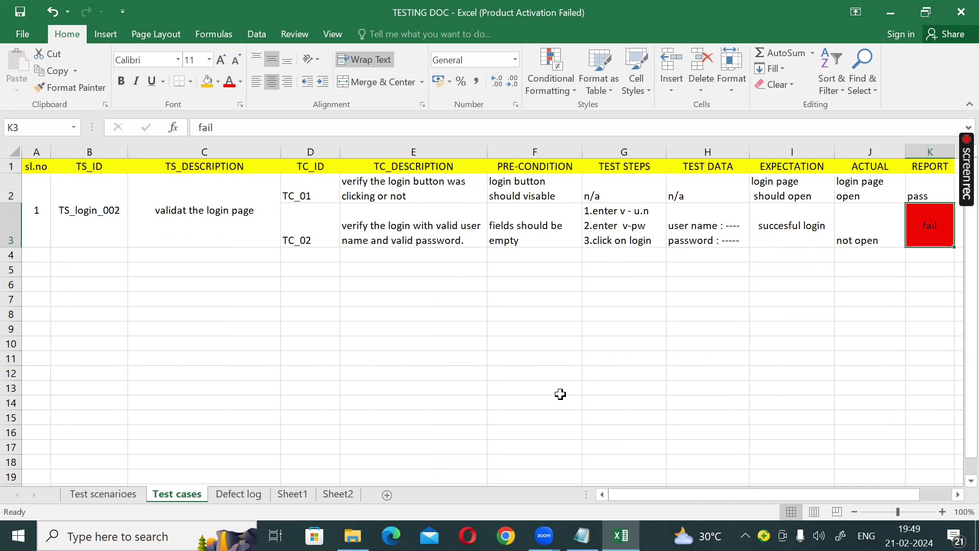
left_click(233, 495)
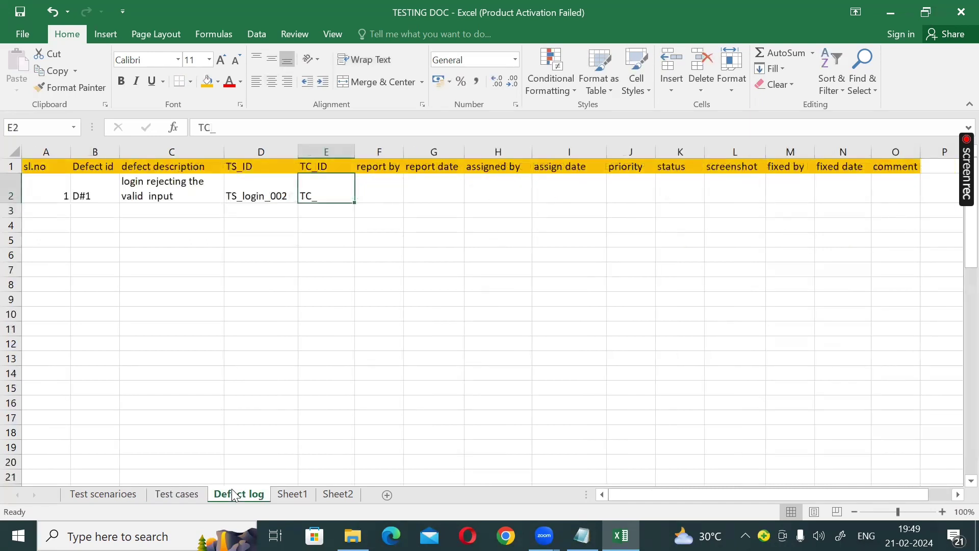
double_click(326, 192)
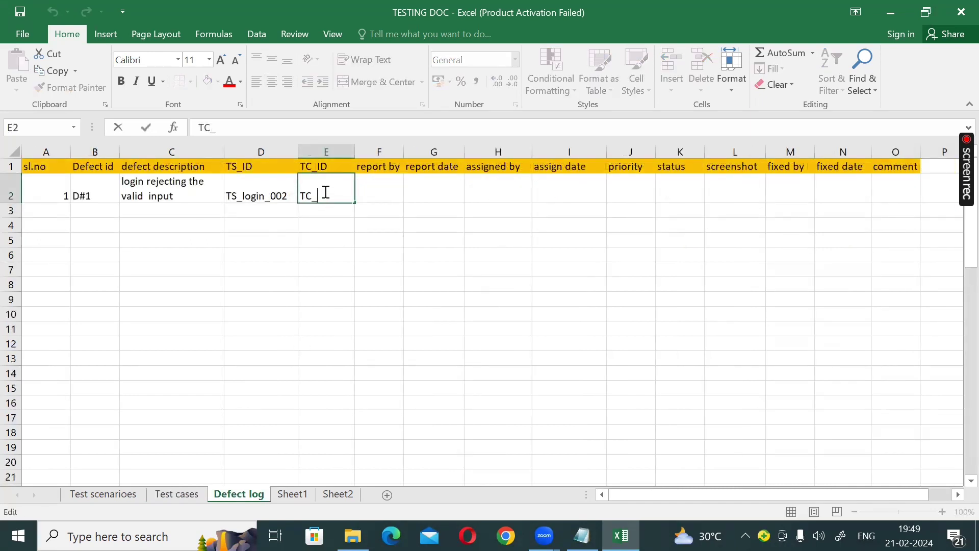
type("002")
Enter the reporter's name in F2 and the report date "FEB 21" in G2
left_click(371, 191)
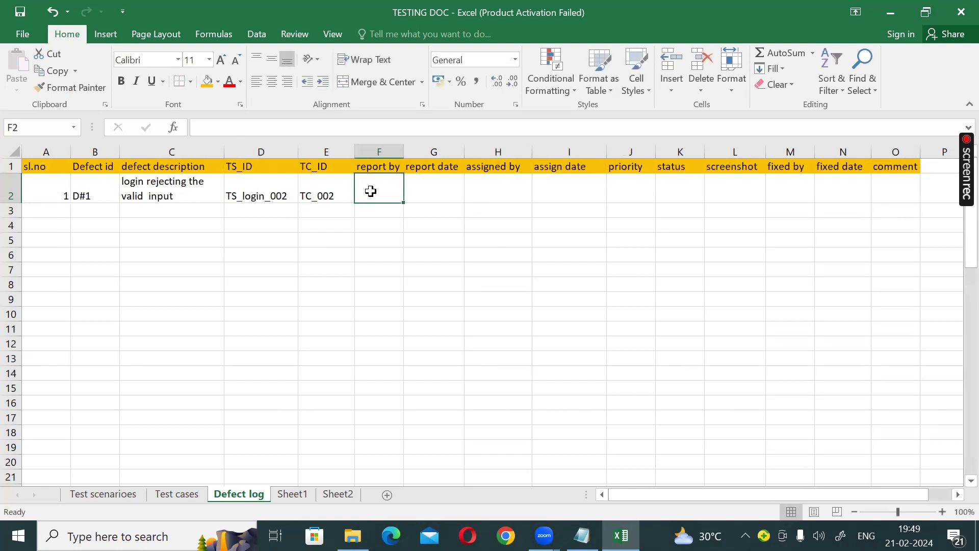
type("SURYA")
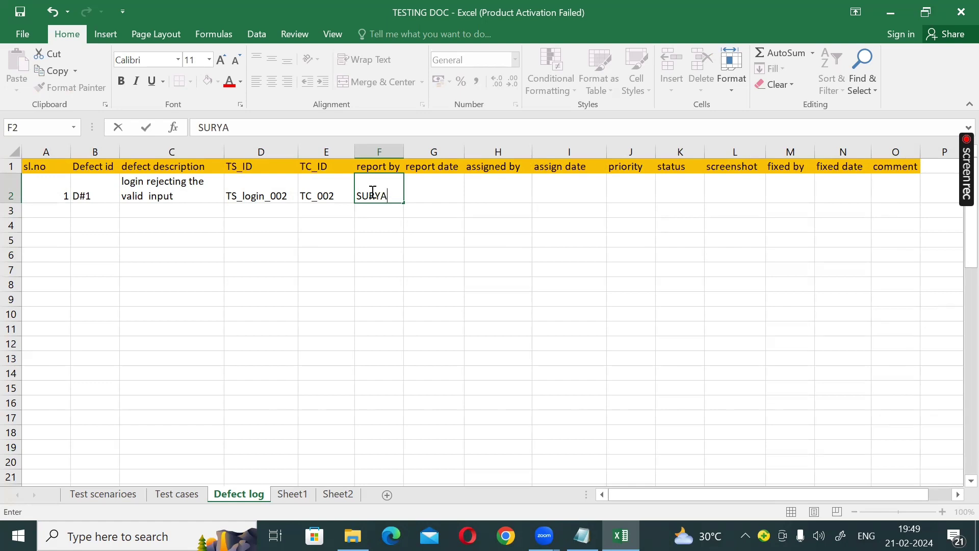
left_click(431, 187)
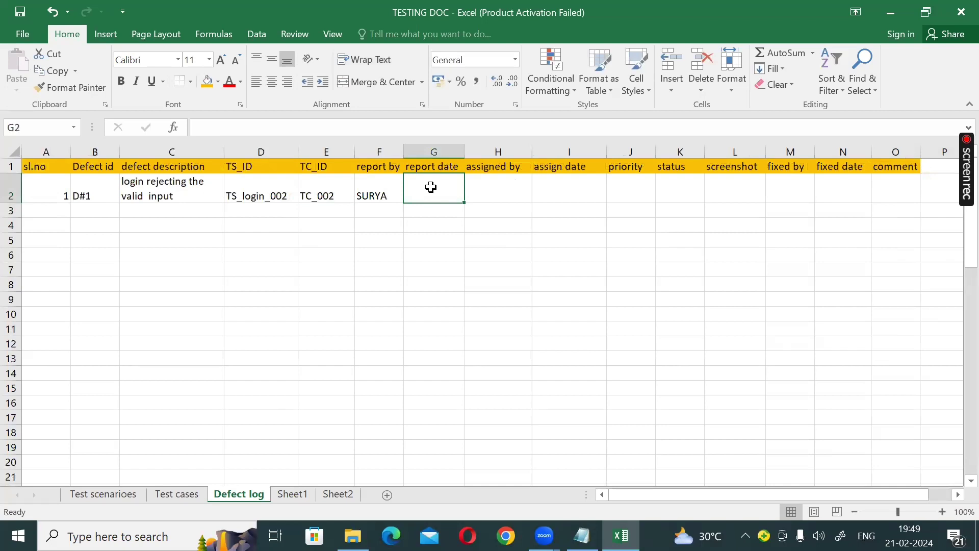
type("FEB ")
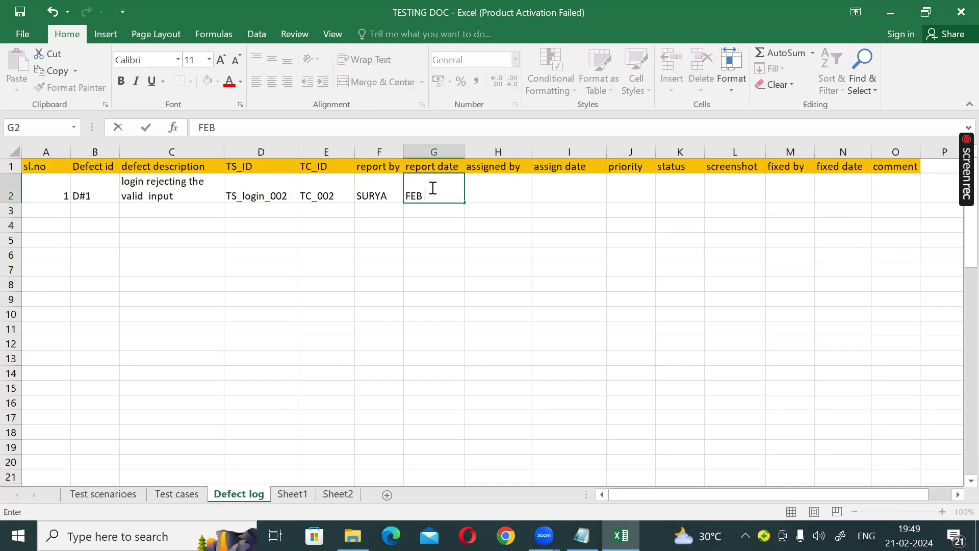
type("21")
left_click(486, 195)
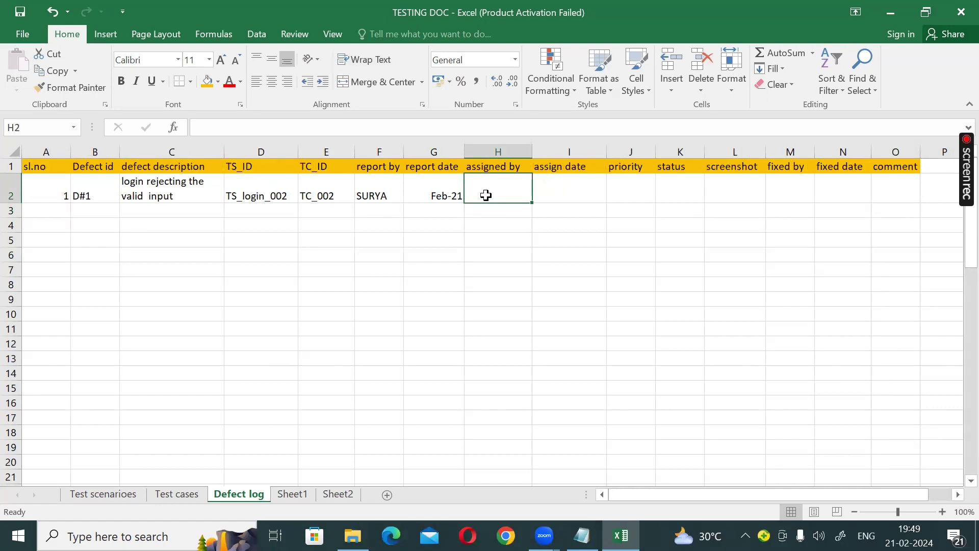
Set the defect's priority to "HIGH" in J2 and its status to "new" in K2
left_click(621, 194)
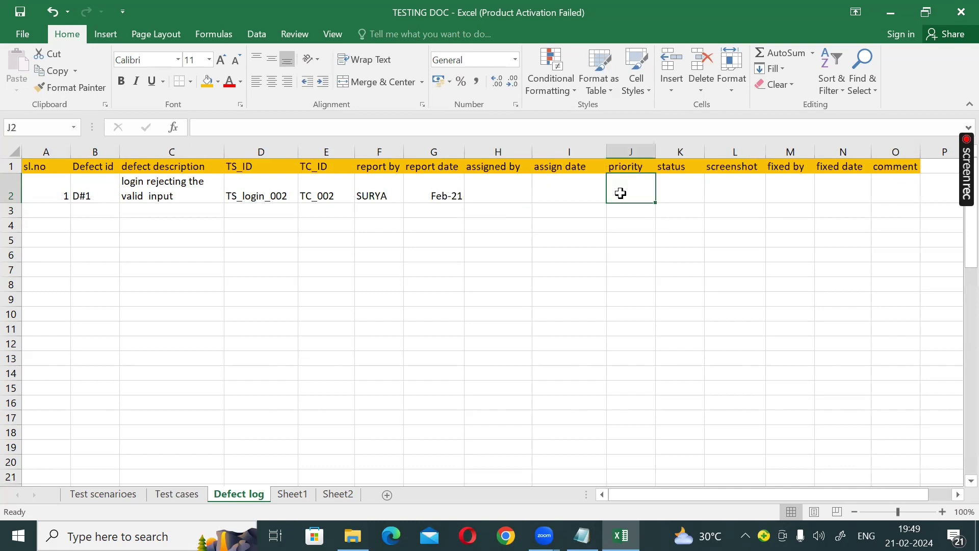
type("HIGH")
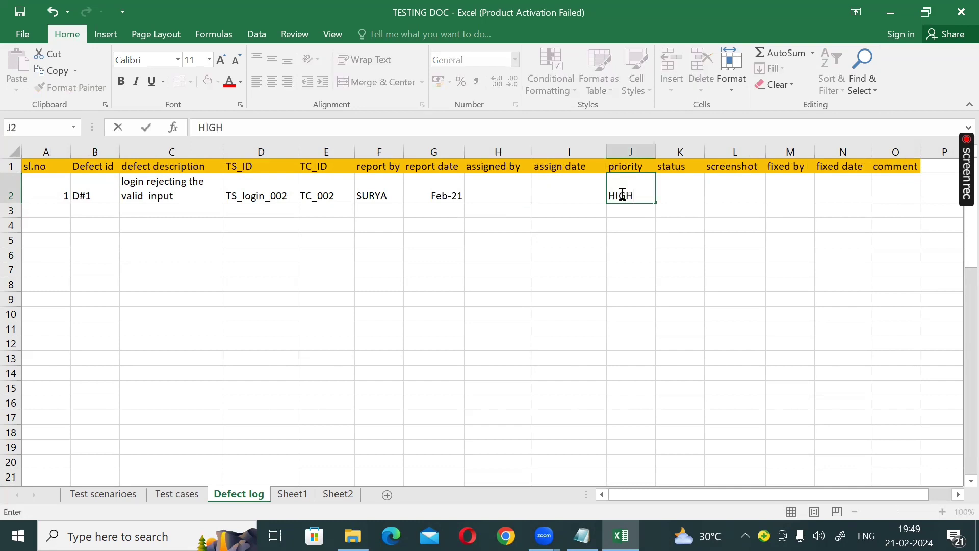
left_click(695, 192)
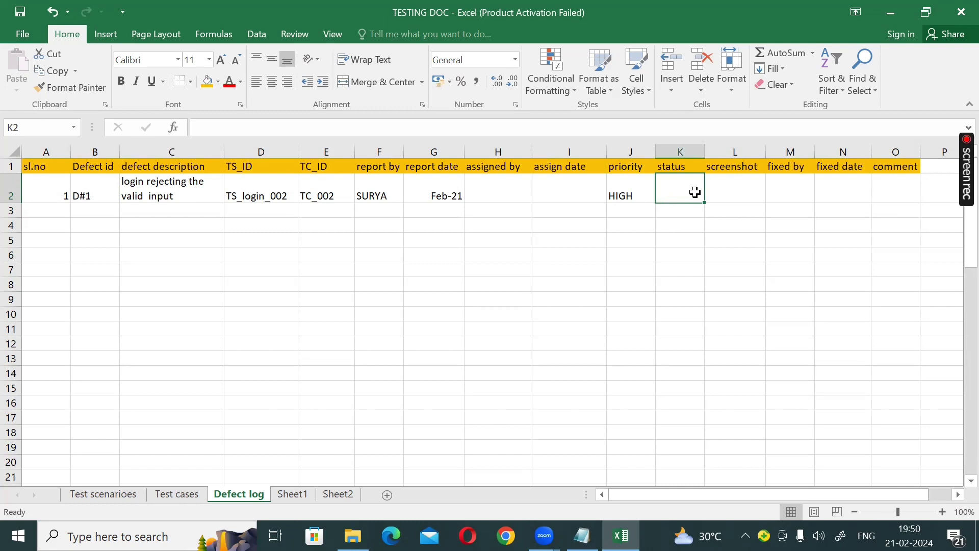
type("N")
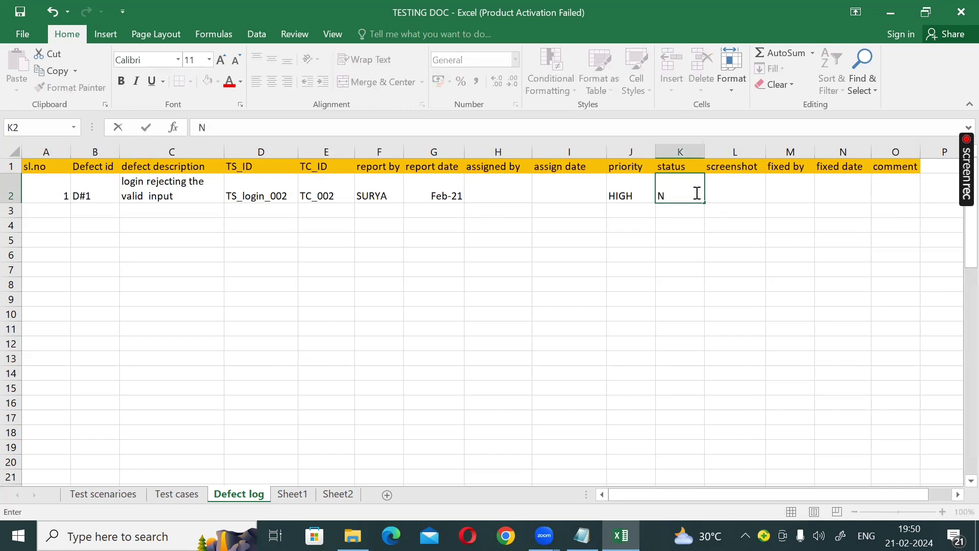
key("BackSpace")
type("new")
left_click(729, 241)
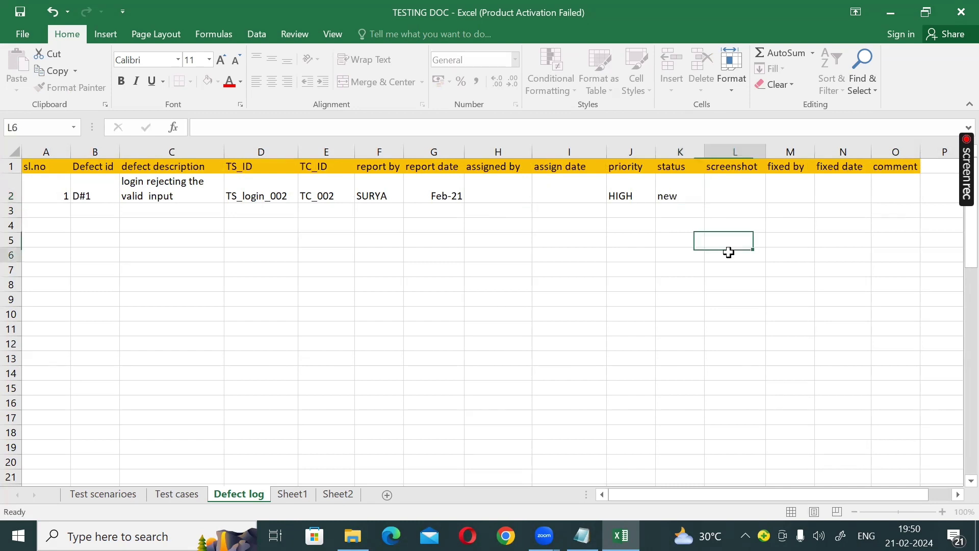
Center the status text in K2 both vertically and horizontally
left_click(690, 186)
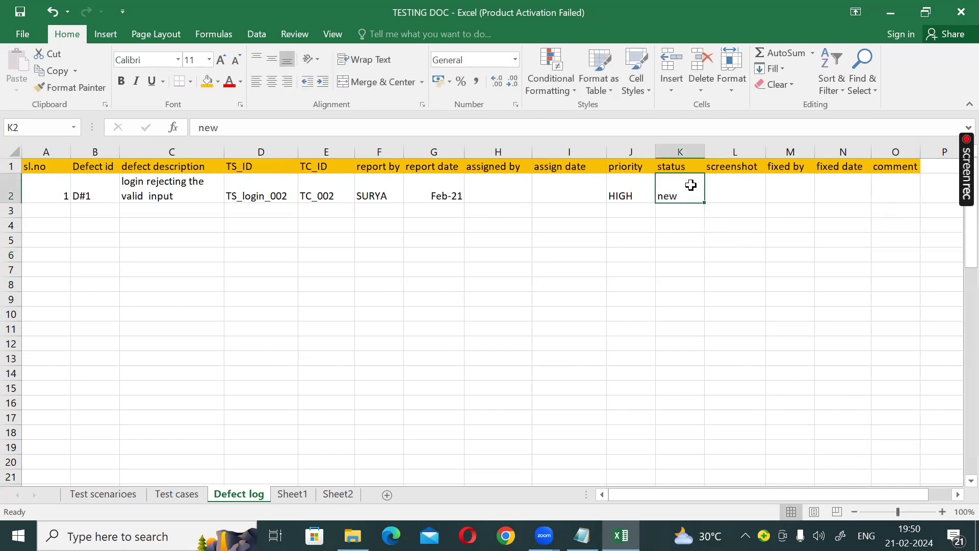
left_click(275, 61)
left_click(273, 79)
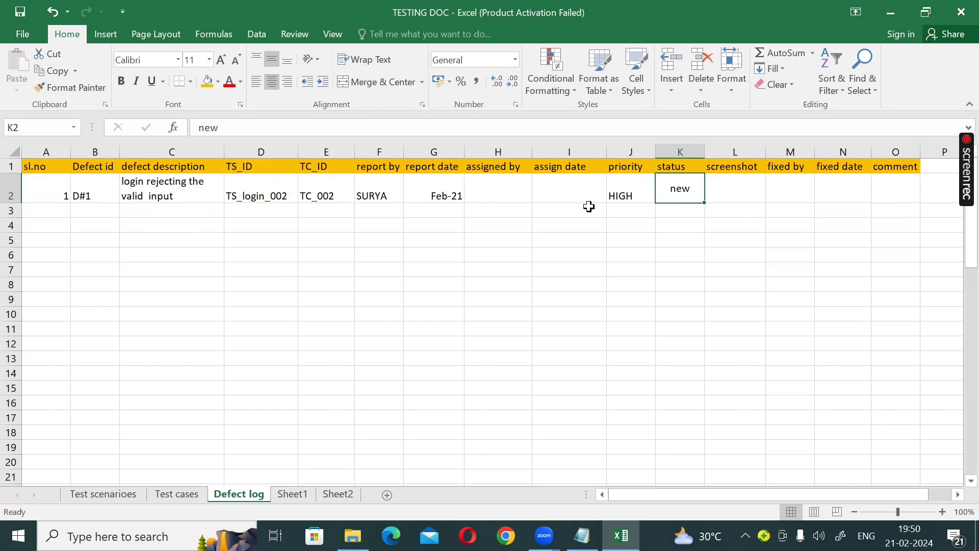
left_click(756, 195)
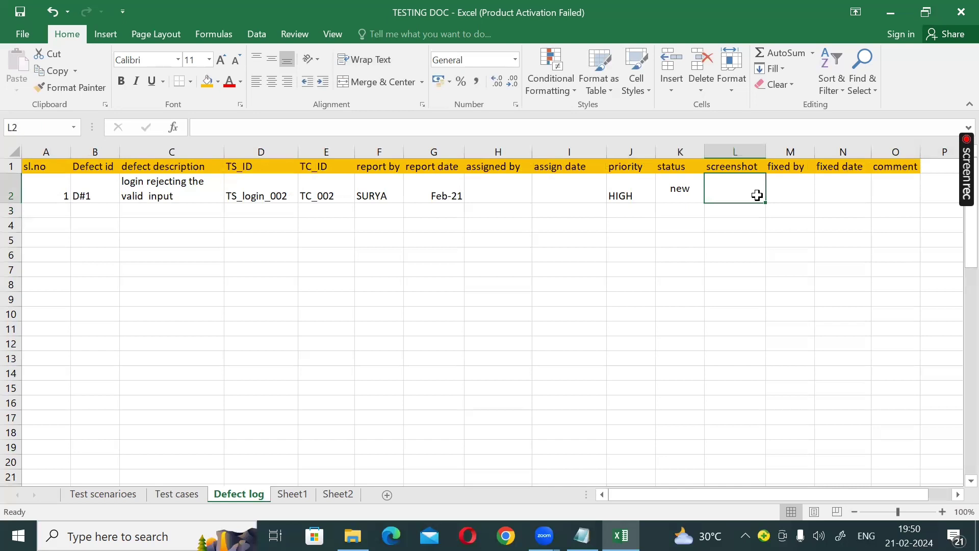
left_click_drag(780, 190, 855, 184)
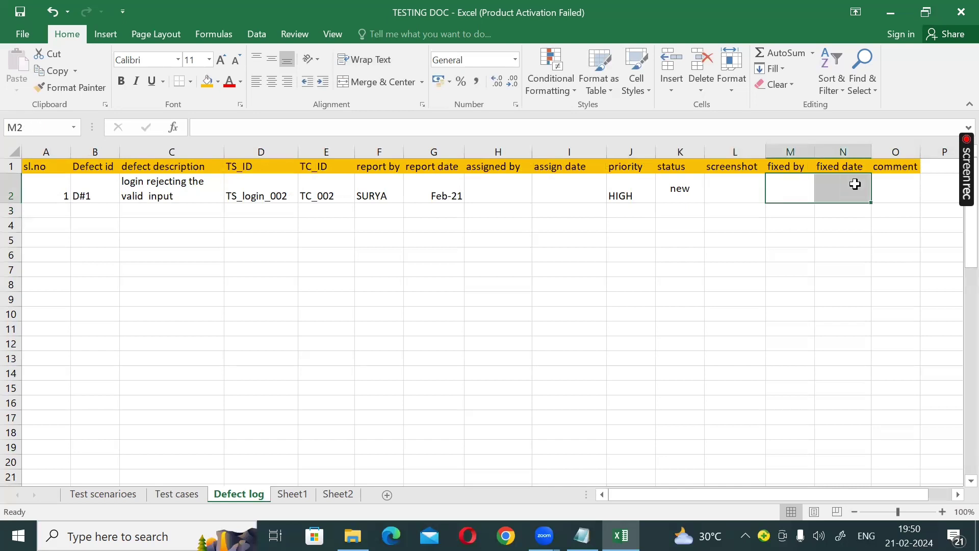
left_click(855, 184)
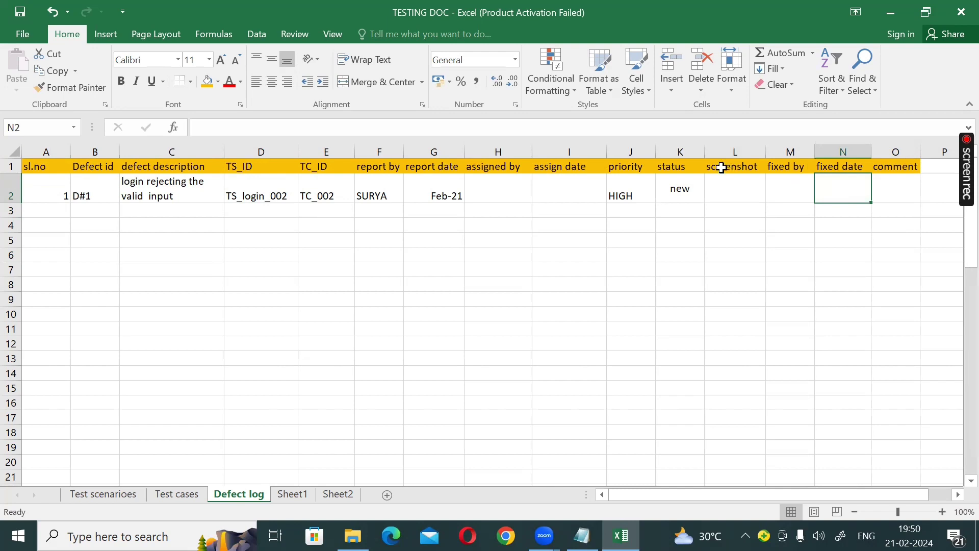
left_click(724, 198)
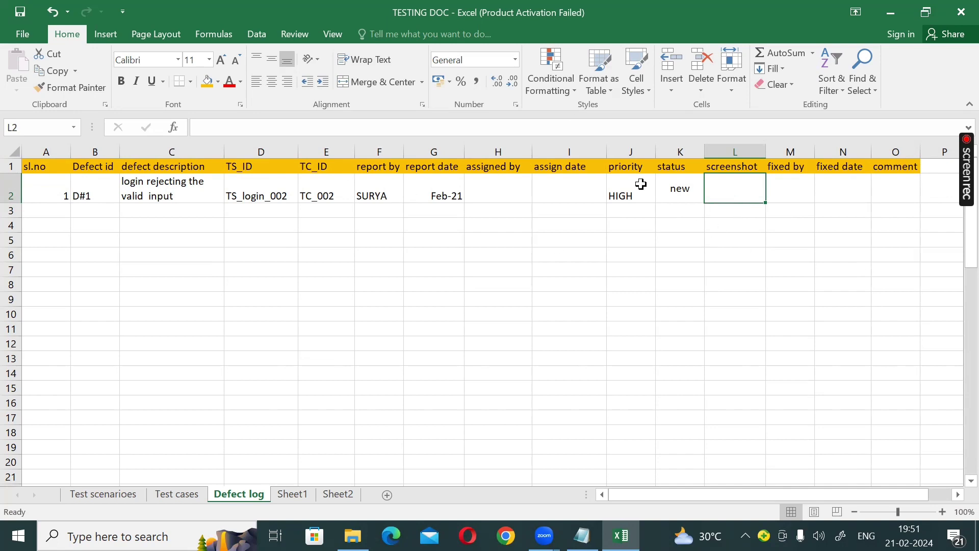
double_click(680, 189)
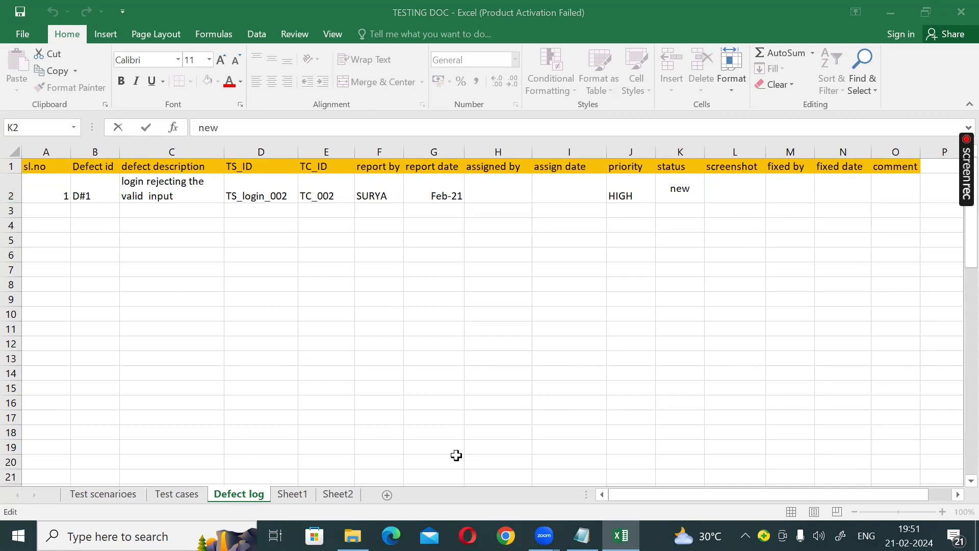
left_click(689, 190)
Switch to the Notepad class notes and add the heading "BLC [bug life cycle]" below the defect reporting section
left_click(888, 15)
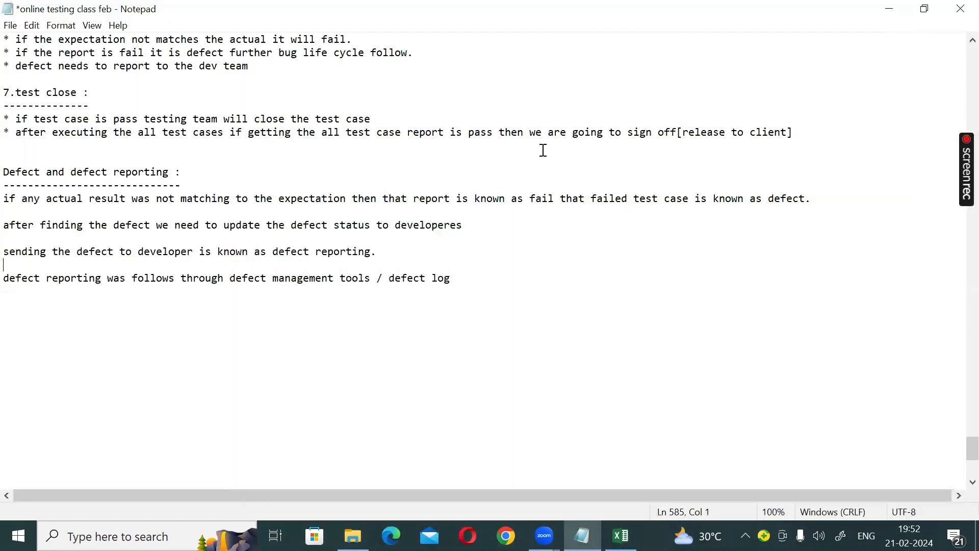
scroll(465, 140, "up", 3)
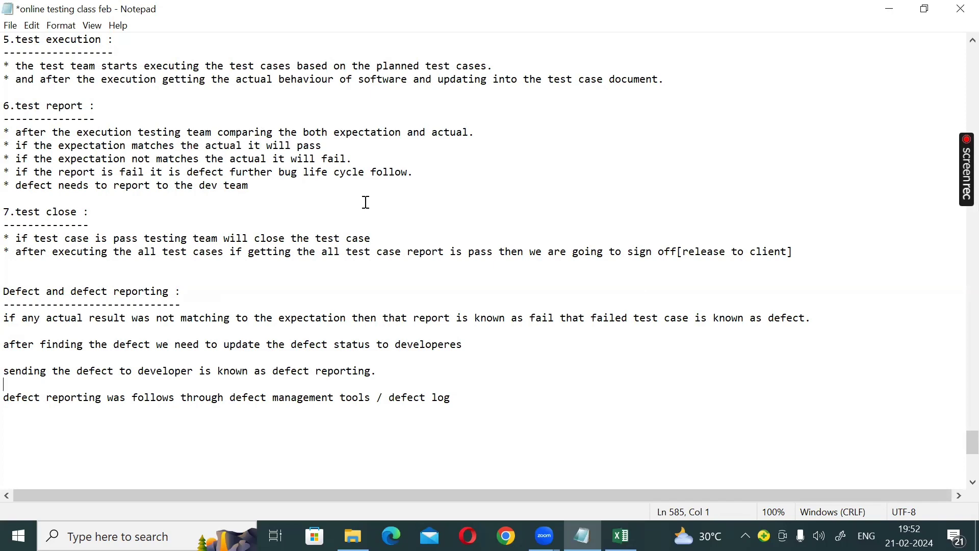
scroll(404, 202, "down", 3)
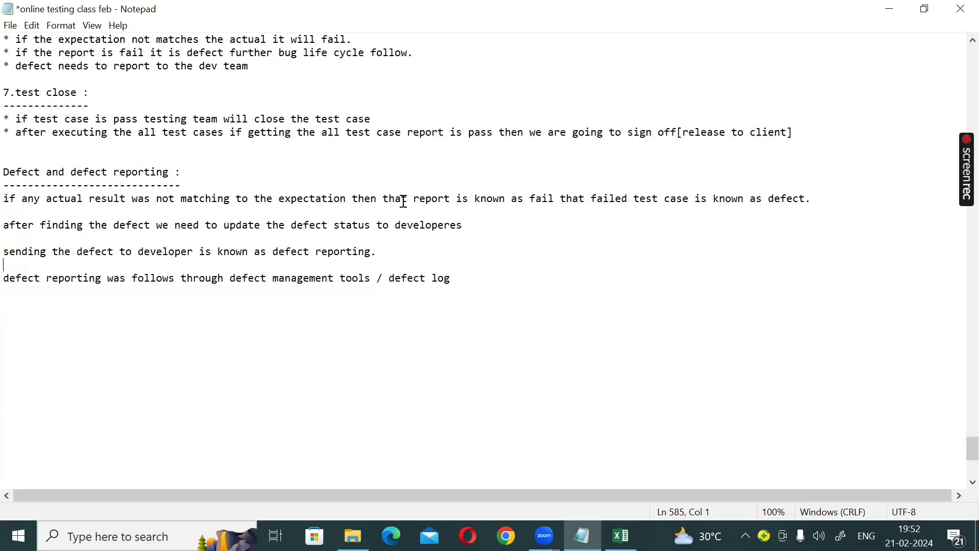
left_click(480, 292)
key("Return")
key("Return")
scroll(487, 255, "down", 6)
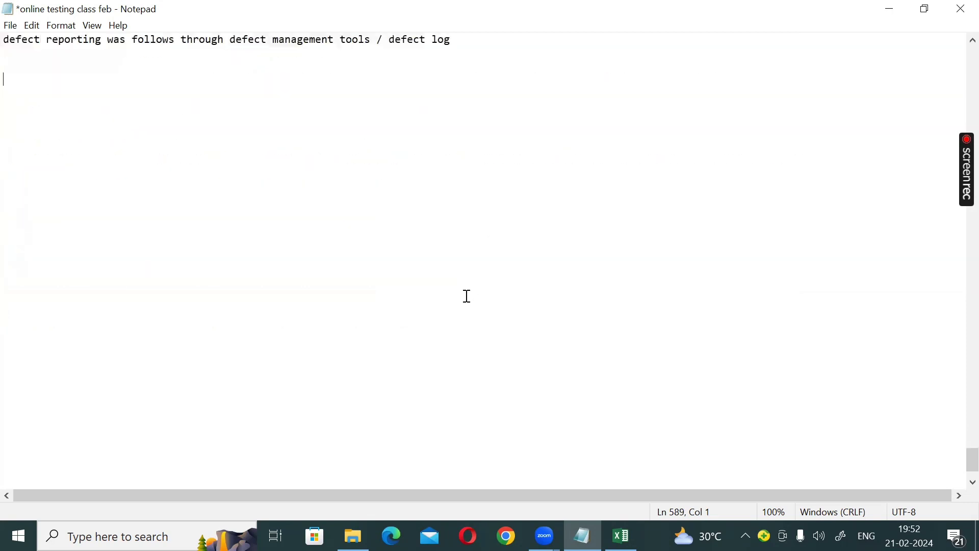
type("BK")
key("BackSpace")
type("LC [bug life cycle]")
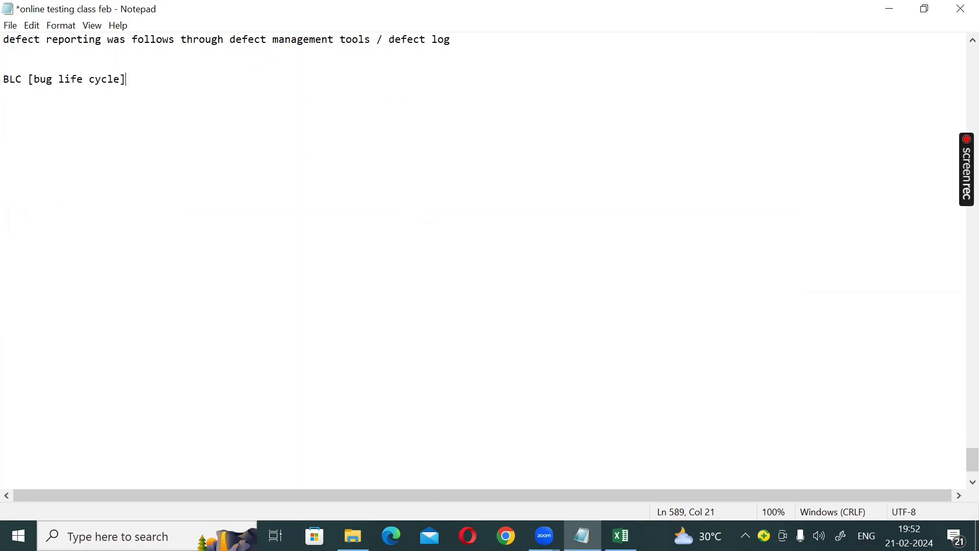